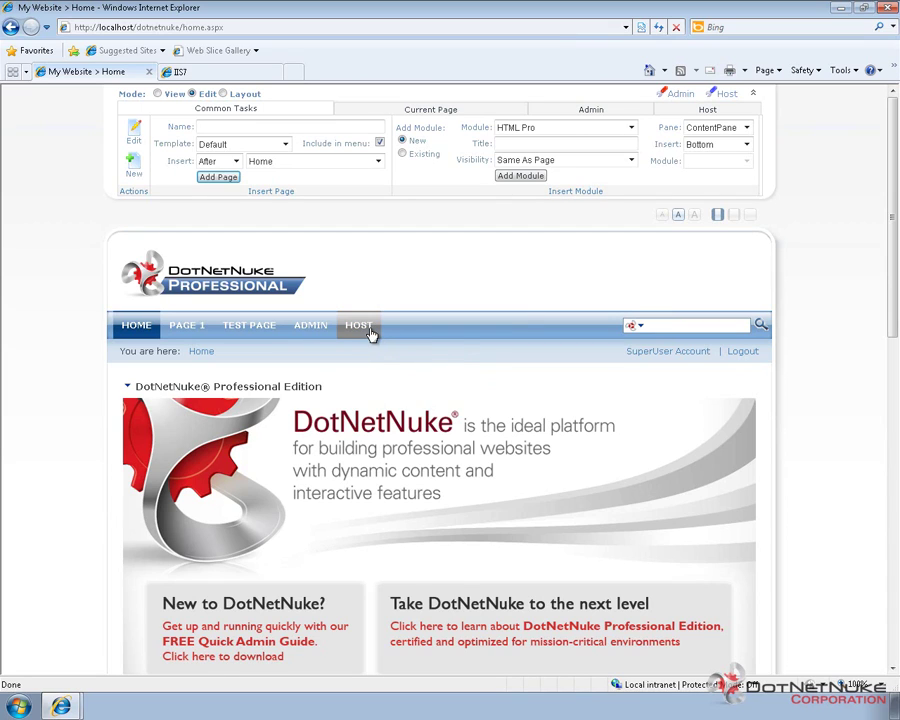
From Host > Portals, start adding a new portal to bring up the Signup form.
{"action": "mouse_move", "coordinate": [370, 334]}
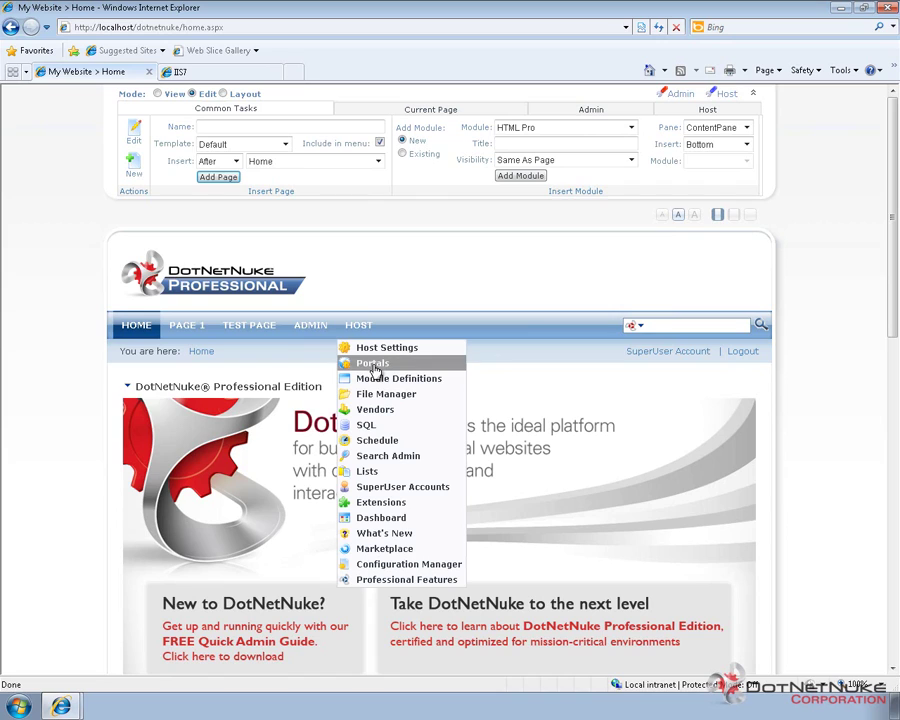
{"action": "left_click", "coordinate": [373, 365]}
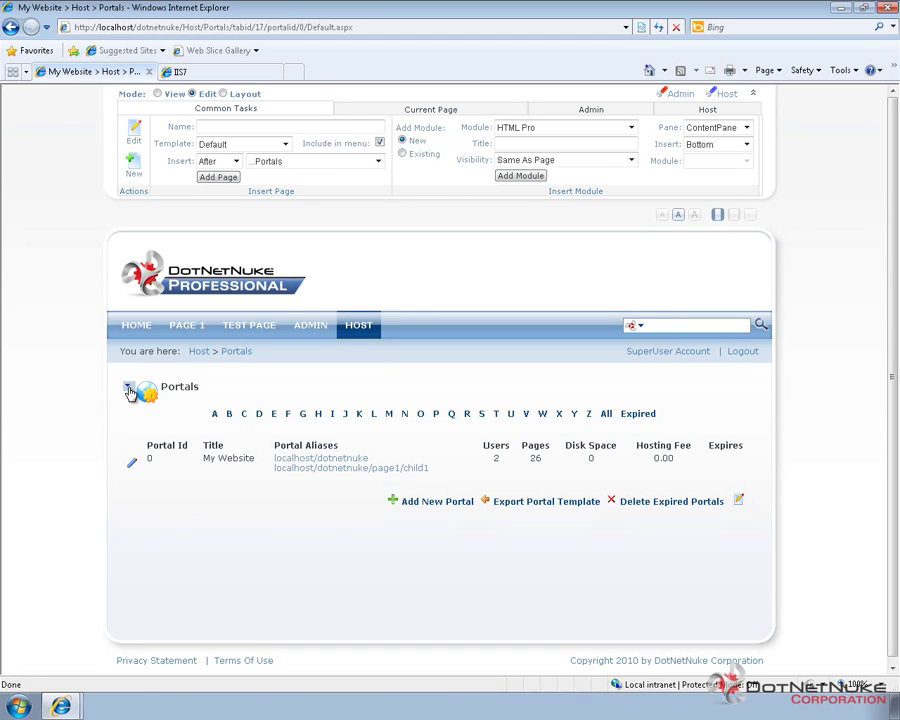
{"action": "mouse_move", "coordinate": [129, 392]}
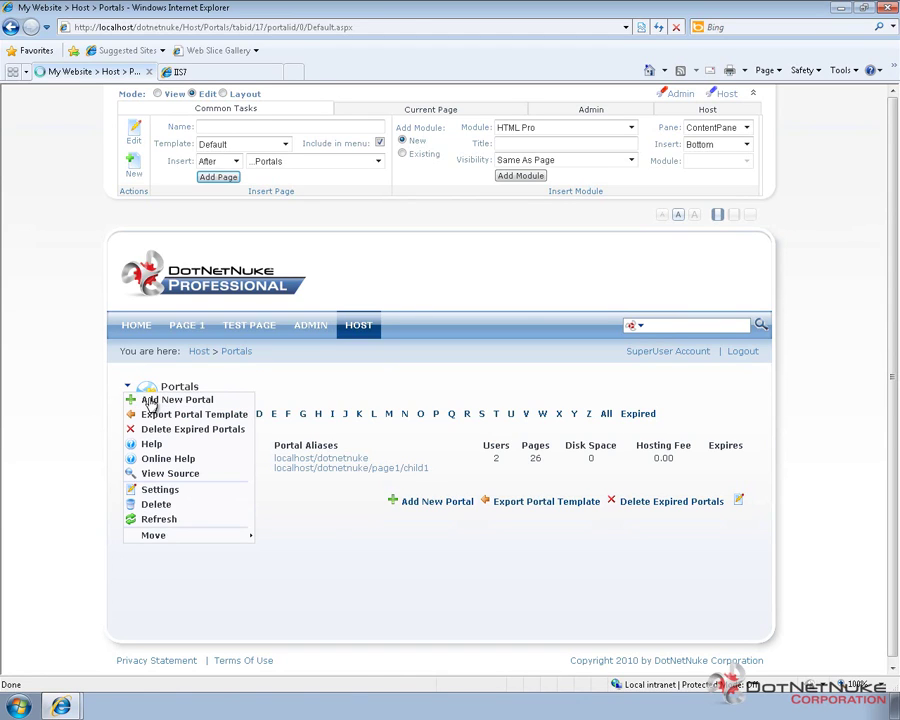
{"action": "left_click", "coordinate": [150, 400]}
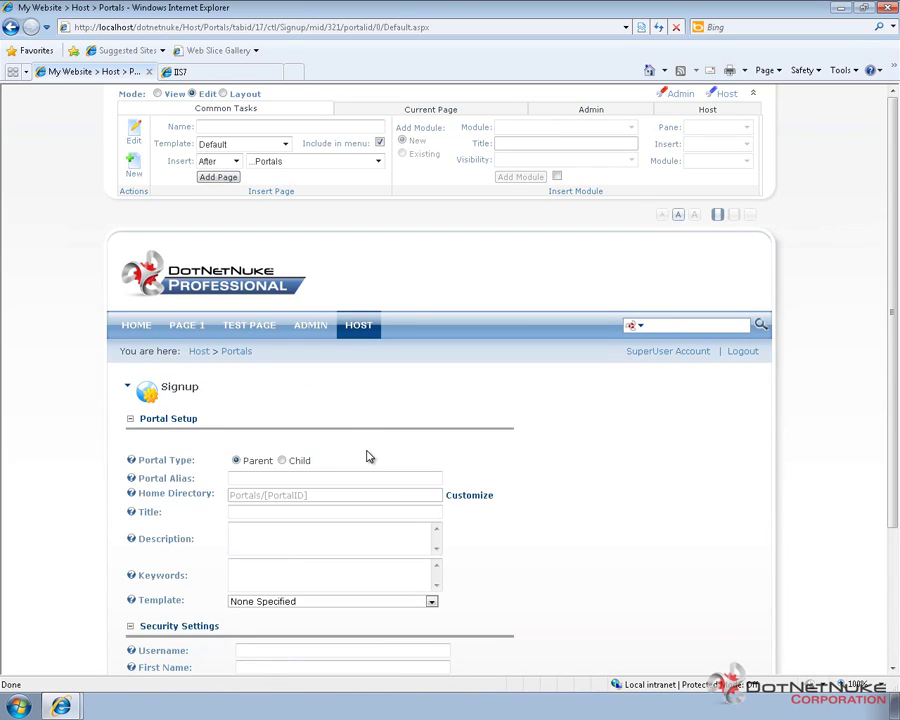
{"action": "scroll", "coordinate": [300, 480], "scroll_direction": "down", "scroll_amount": 3}
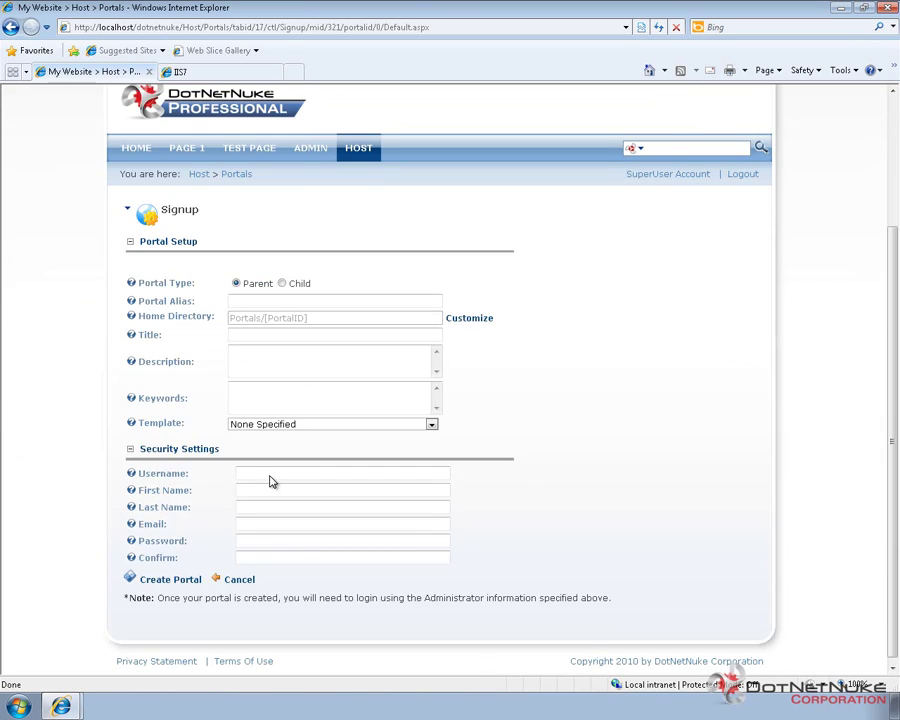
{"action": "left_click", "coordinate": [260, 301]}
{"action": "type", "text": "www.dotnetnukedemo.com"}
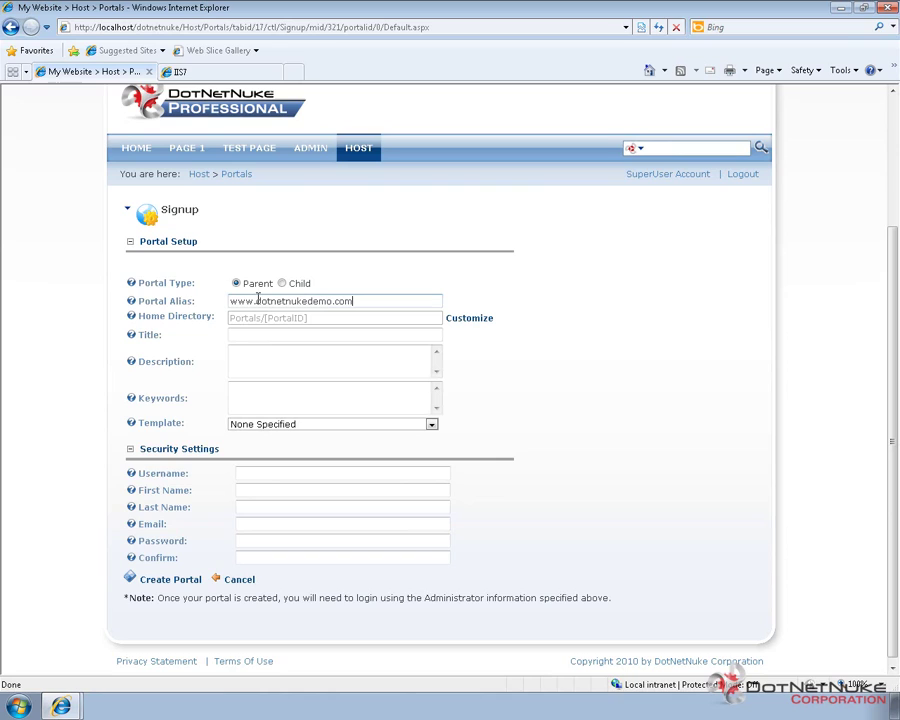
{"action": "left_click", "coordinate": [300, 335]}
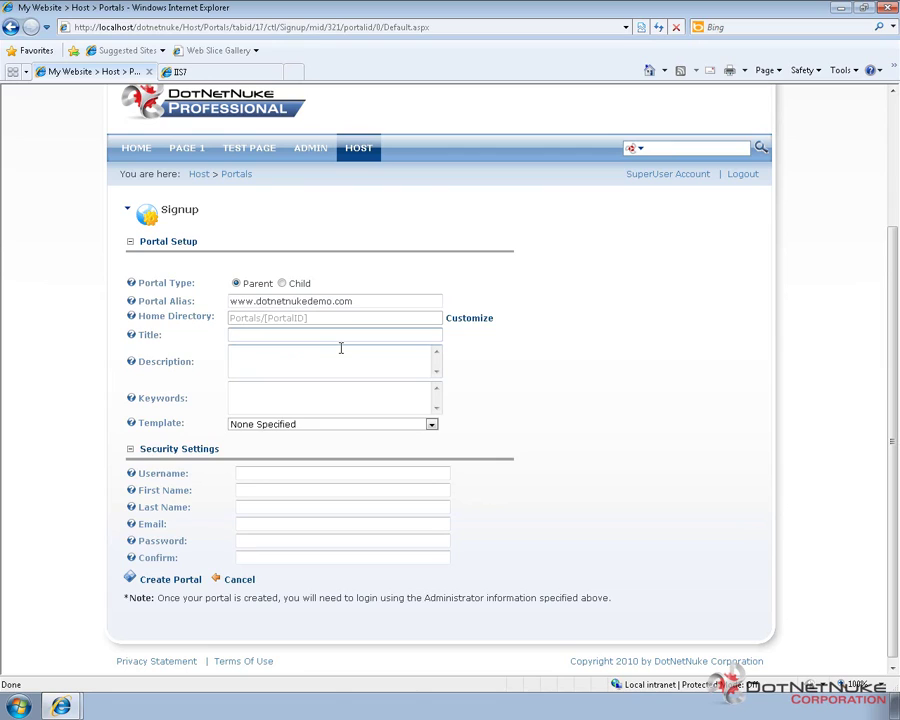
{"action": "type", "text": "DotNetNukeDemo.com"}
{"action": "key", "text": "Tab"}
{"action": "type", "text": "de"}
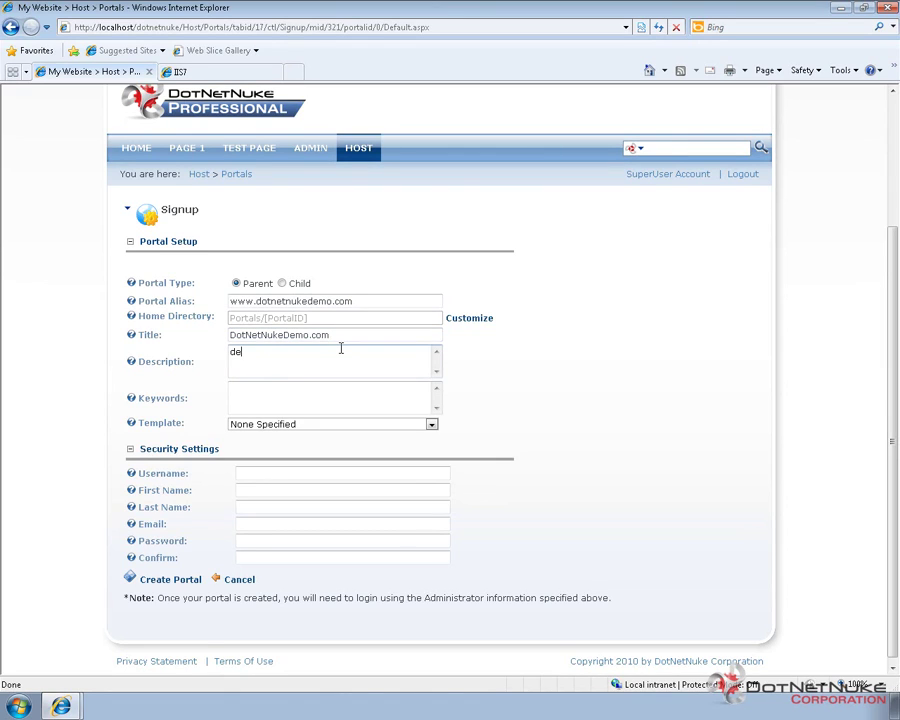
{"action": "type", "text": "scription"}
{"action": "key", "text": "Tab"}
Enter keywords 'keywords' and choose the Default Website portal template.
{"action": "type", "text": "keywords"}
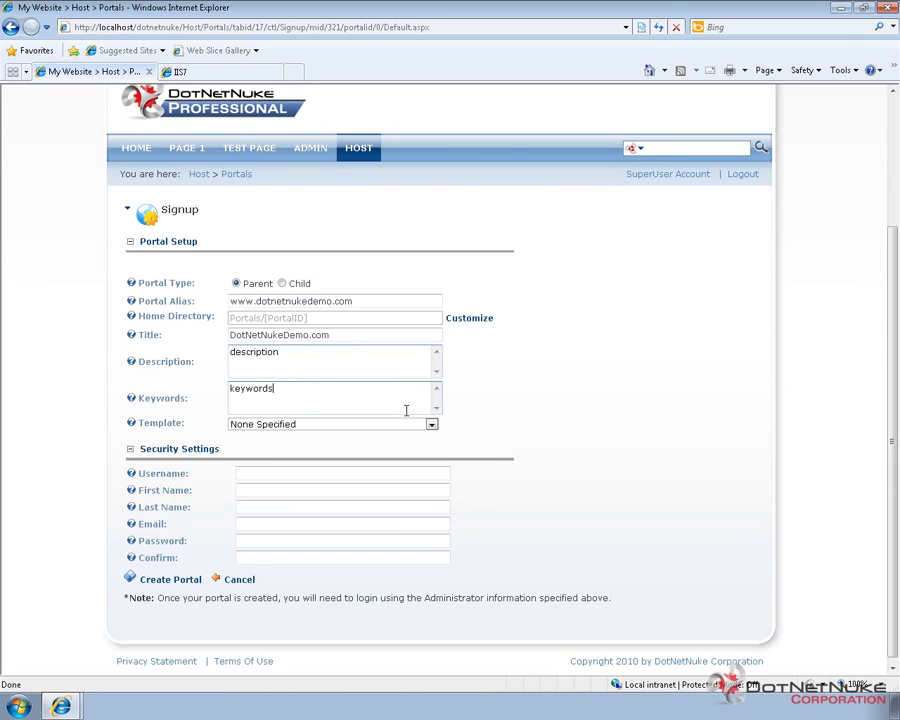
{"action": "left_click", "coordinate": [307, 426]}
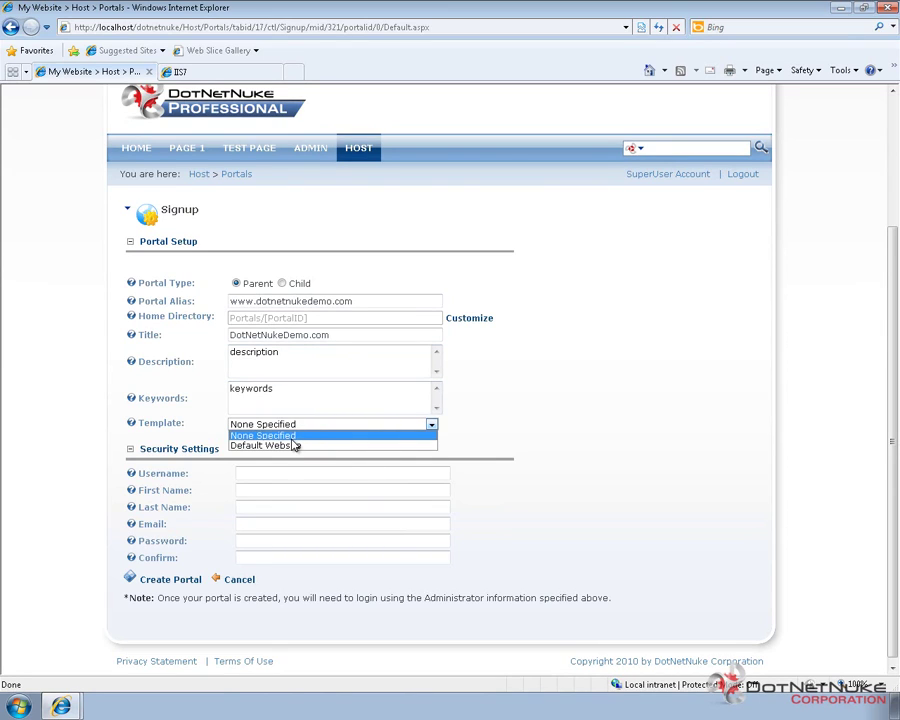
{"action": "left_click", "coordinate": [283, 445]}
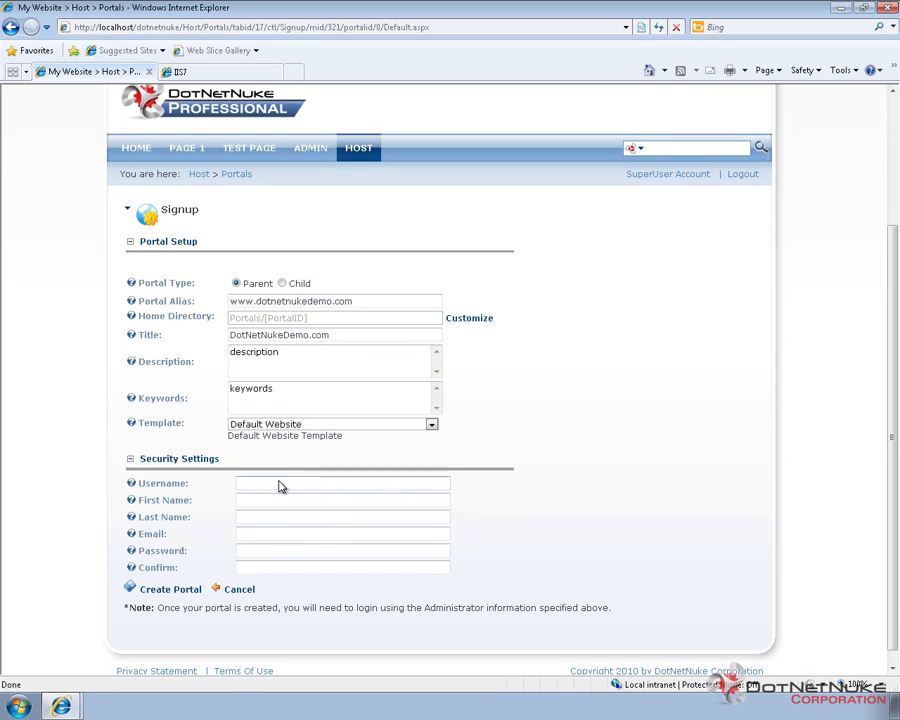
Fill in the administrator's username, first and last name, e-mail address and password.
{"action": "left_click", "coordinate": [276, 482]}
{"action": "type", "text": "admin2"}
{"action": "key", "text": "Tab"}
{"action": "type", "text": "Admin"}
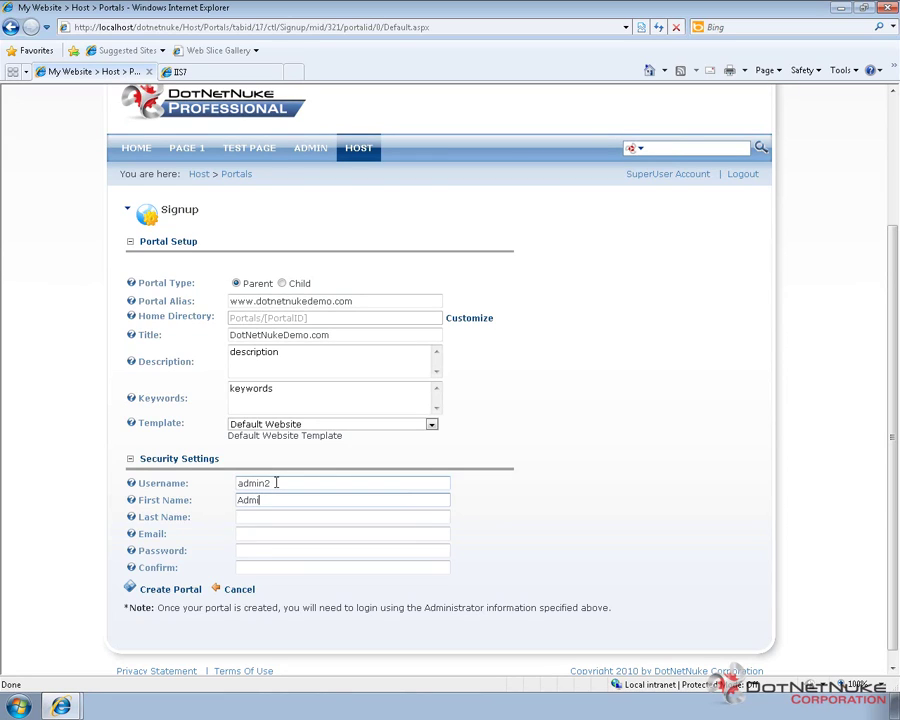
{"action": "key", "text": "Tab"}
{"action": "type", "text": "Two"}
{"action": "key", "text": "Tab"}
{"action": "type", "text": "a"}
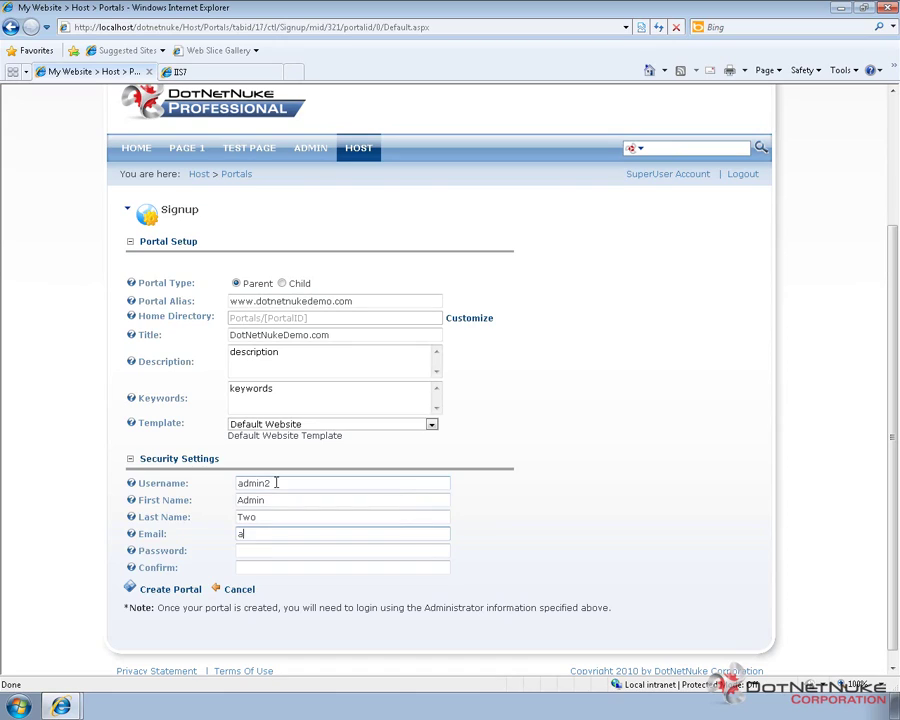
{"action": "type", "text": "dmin2@change.me"}
{"action": "key", "text": "Tab"}
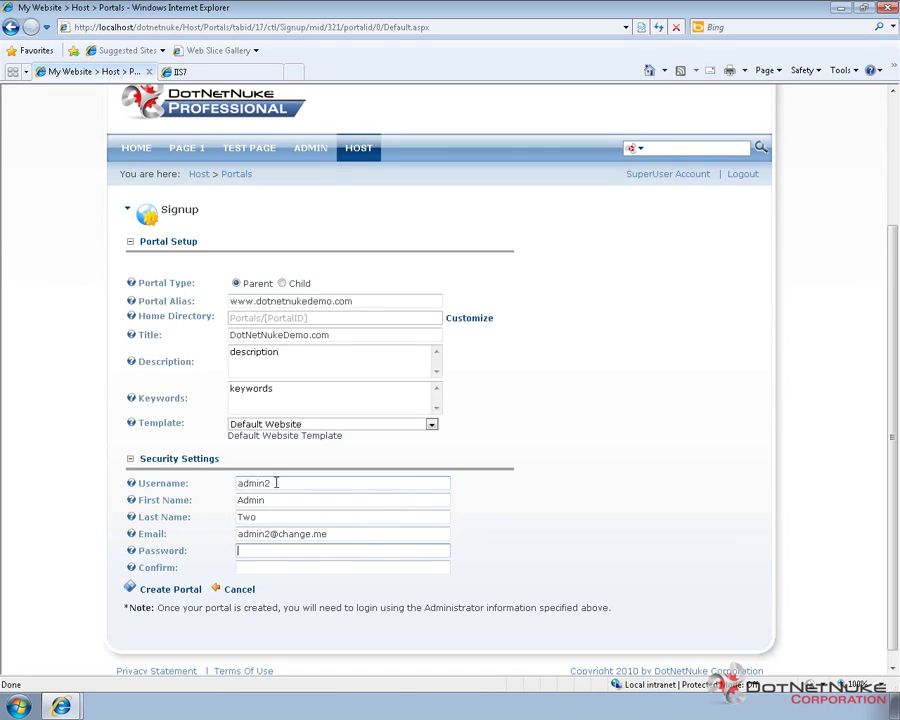
{"action": "type", "text": "password123"}
{"action": "key", "text": "Tab"}
{"action": "type", "text": "password123"}
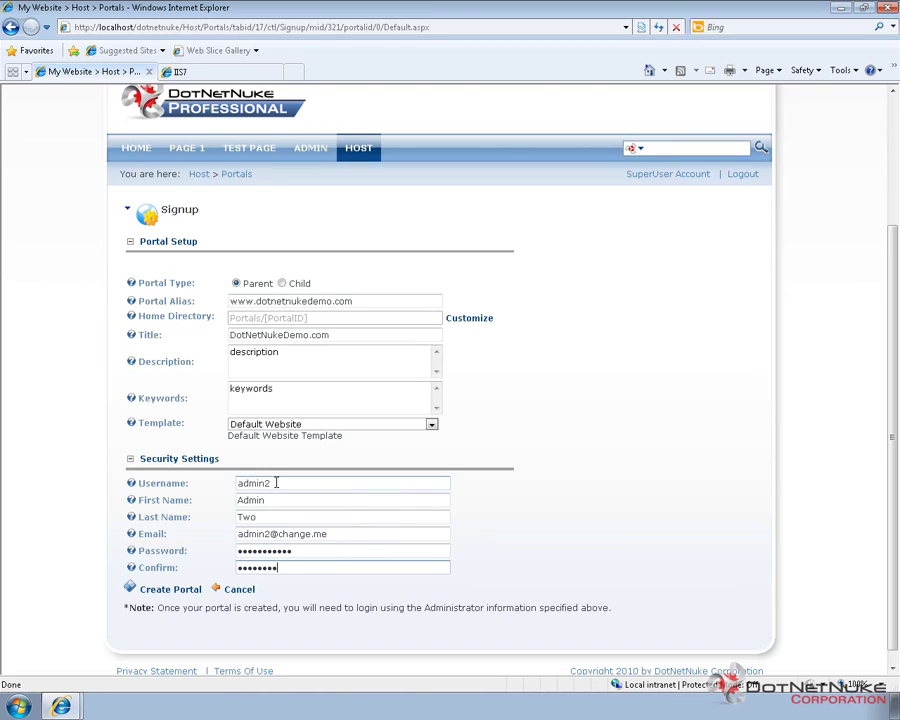
Create the portal and wait for the result message about the failed confirmation e-mail.
{"action": "left_click", "coordinate": [179, 592]}
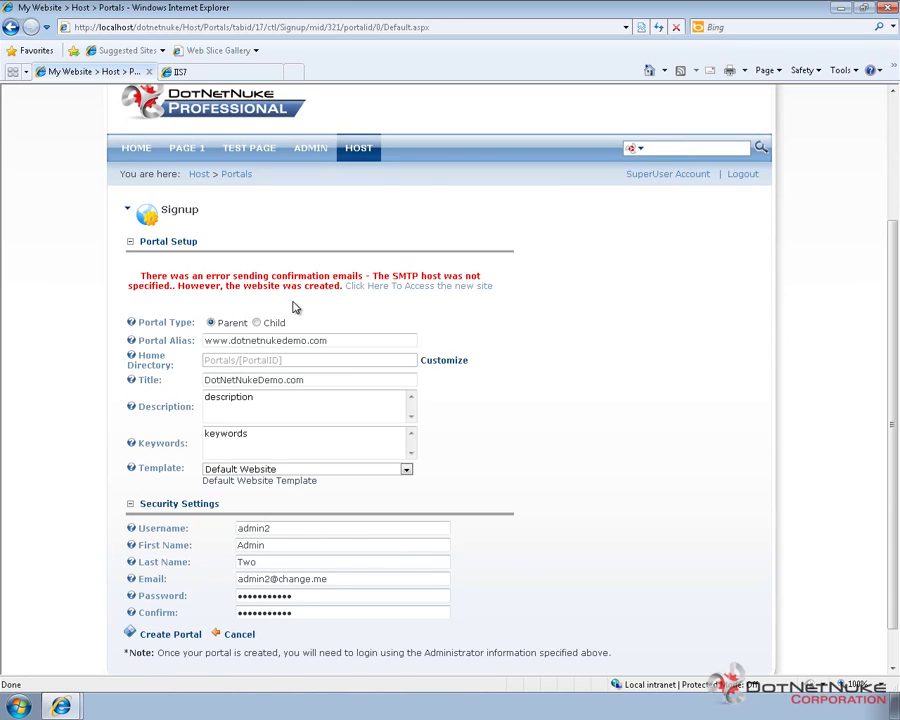
Visit the new site, which shows the IIS7 welcome page, then search Windows for inetmgr.
{"action": "left_click", "coordinate": [430, 289]}
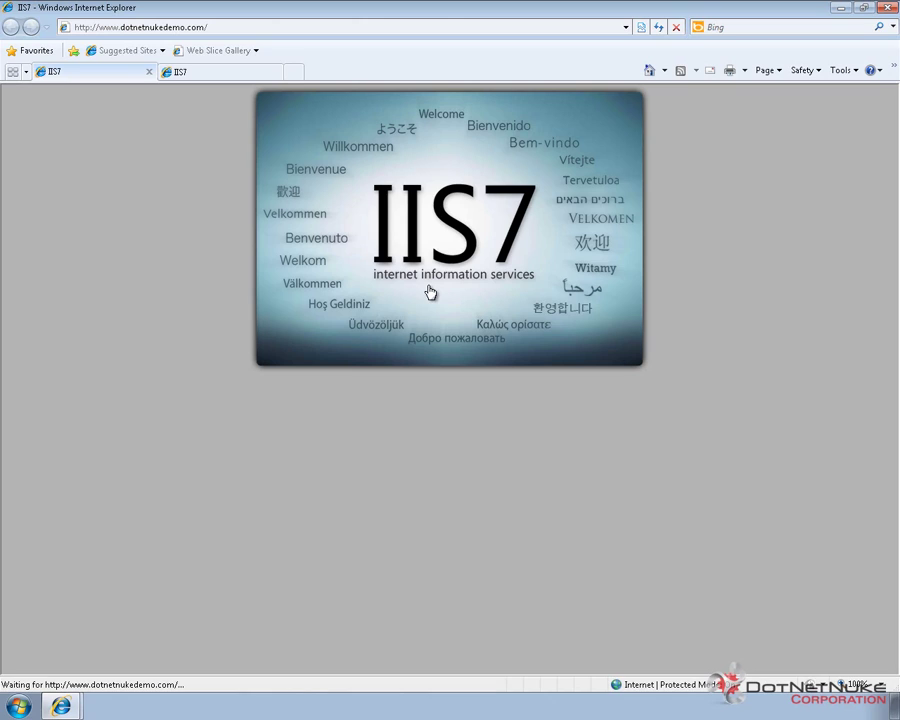
{"action": "left_click", "coordinate": [14, 706]}
{"action": "type", "text": "inetmgr"}
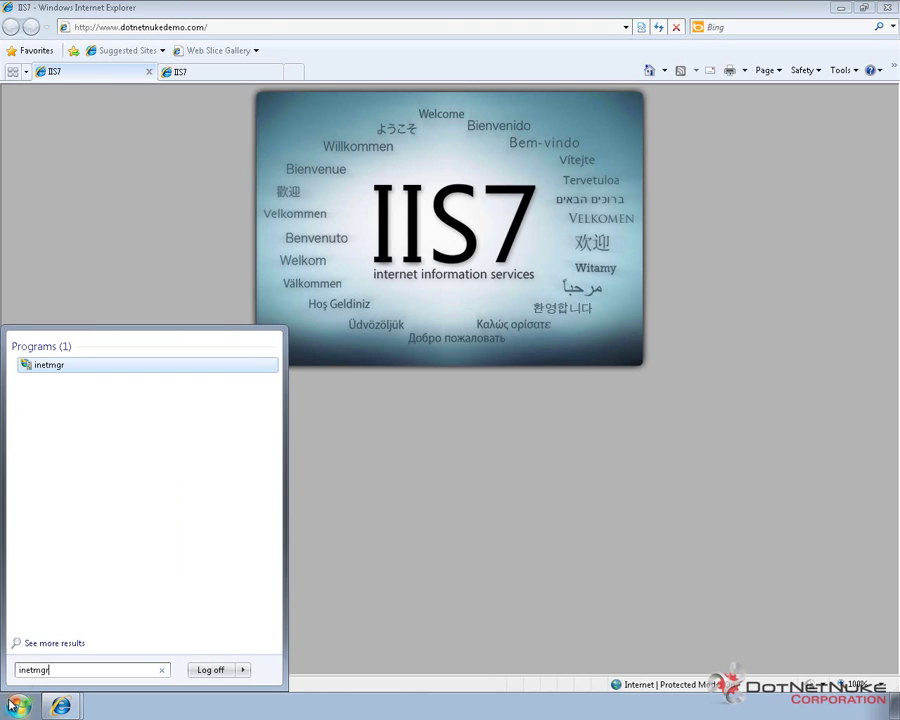
Launch IIS Manager and expand DEV-CH1 > Sites > Default Web Site to select dotnetnuke.
{"action": "left_click", "coordinate": [60, 366]}
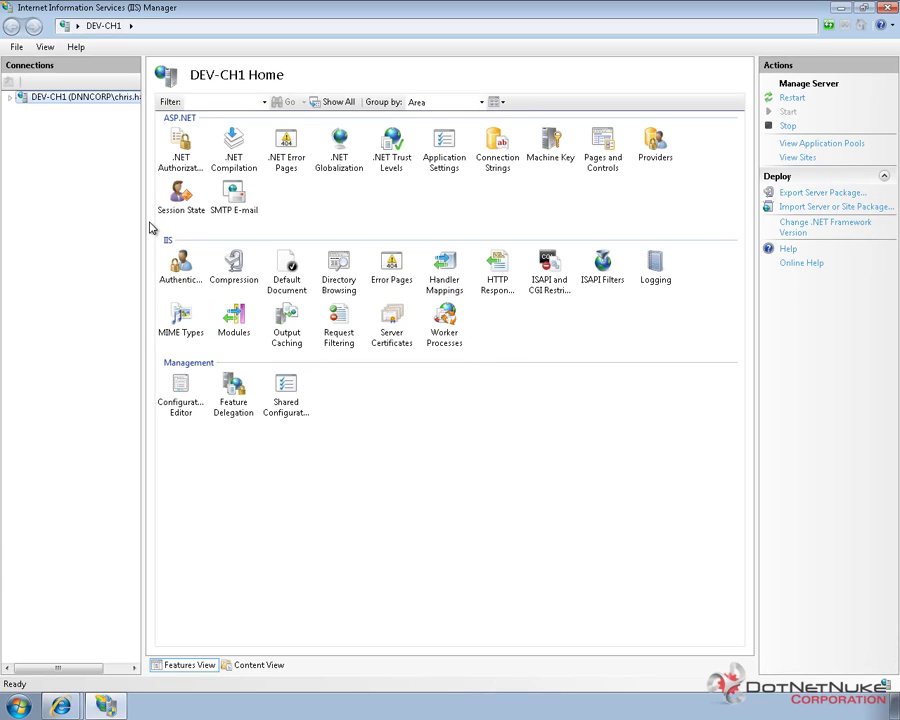
{"action": "left_click_drag", "start_coordinate": [146, 221], "coordinate": [153, 208]}
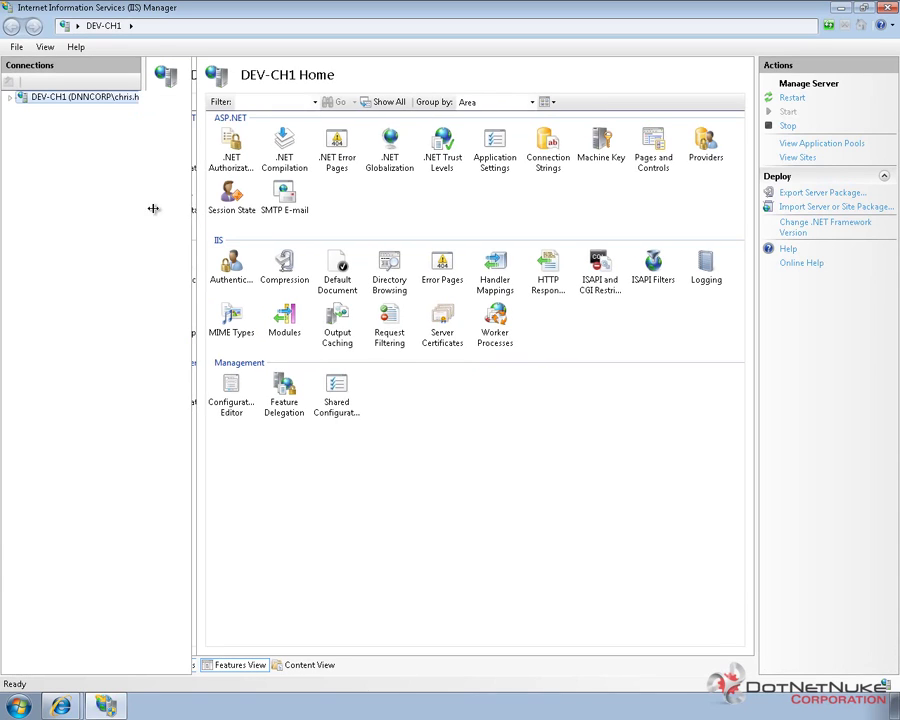
{"action": "left_click", "coordinate": [10, 97]}
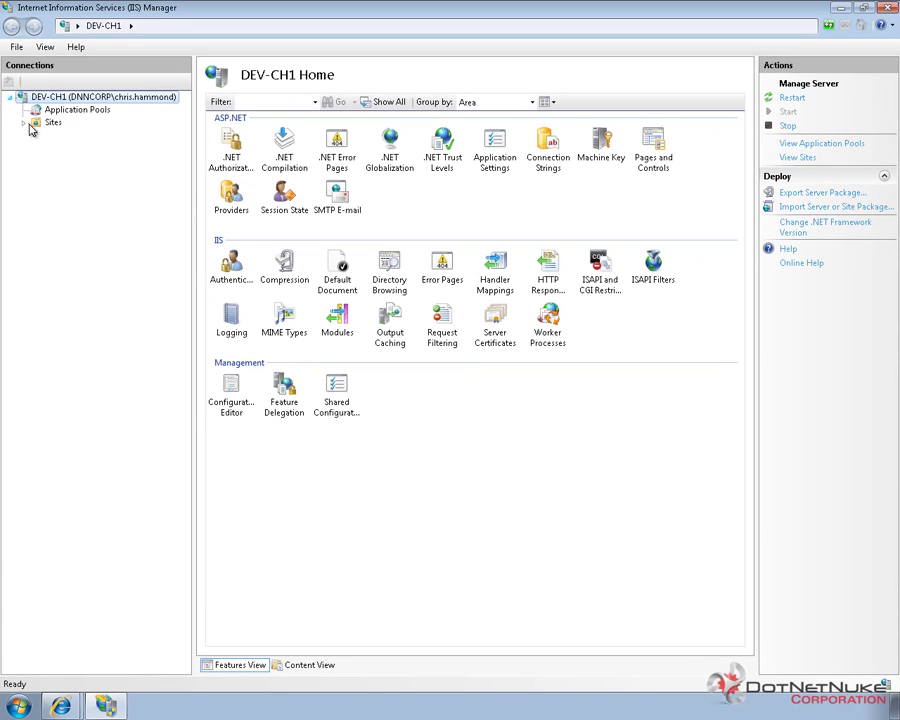
{"action": "left_click", "coordinate": [23, 122]}
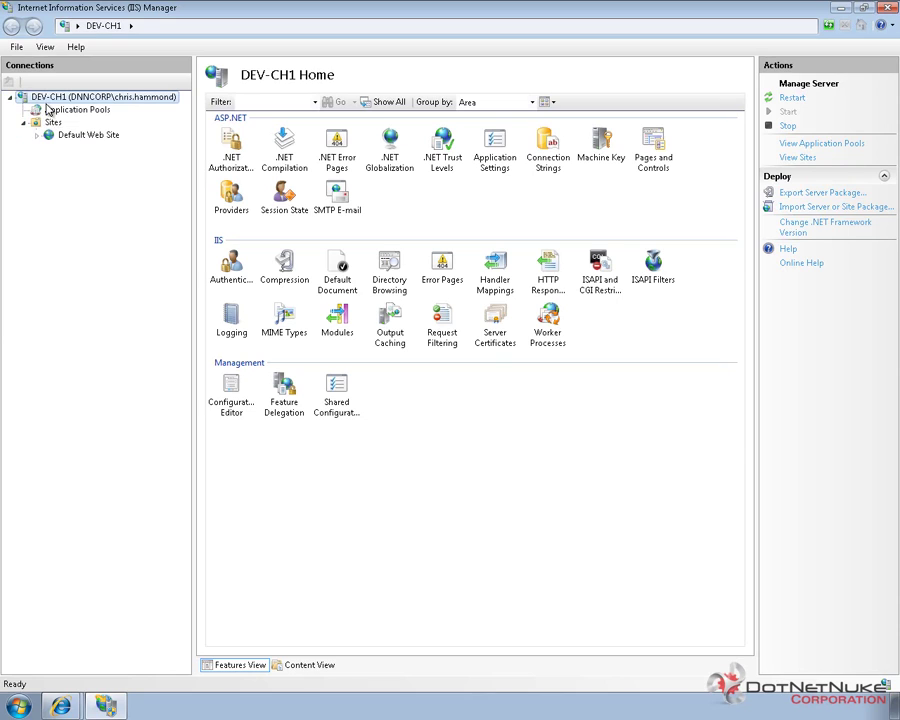
{"action": "left_click", "coordinate": [37, 135]}
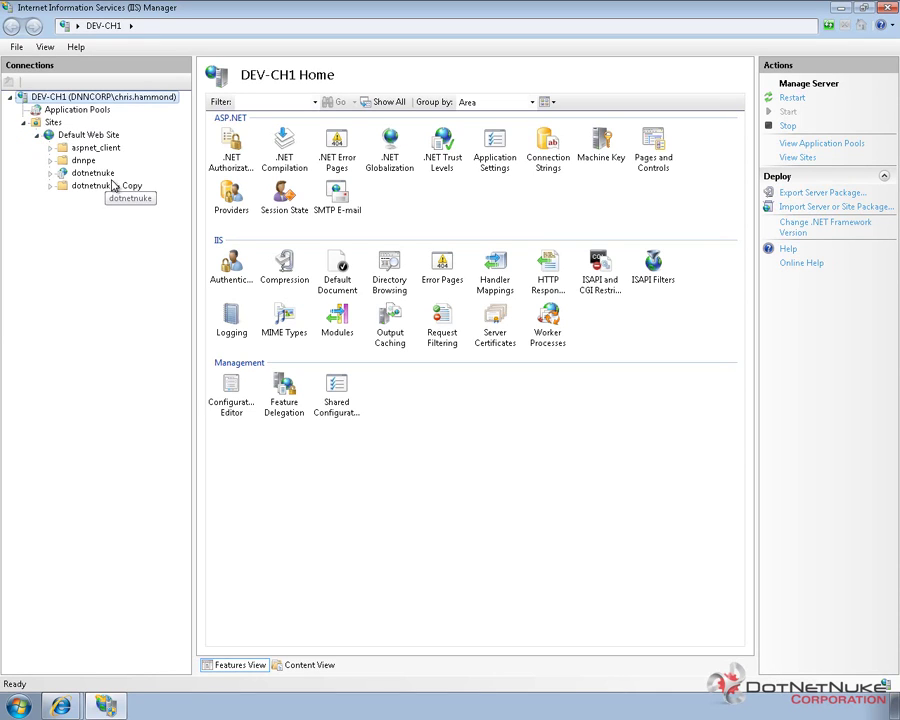
{"action": "left_click", "coordinate": [94, 174]}
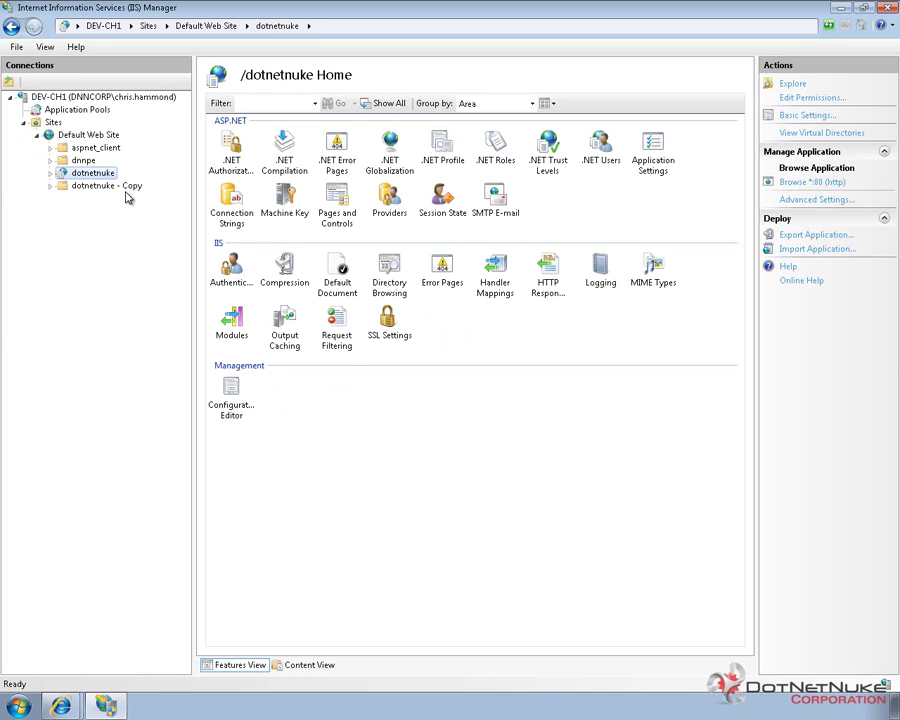
{"action": "right_click", "coordinate": [50, 124]}
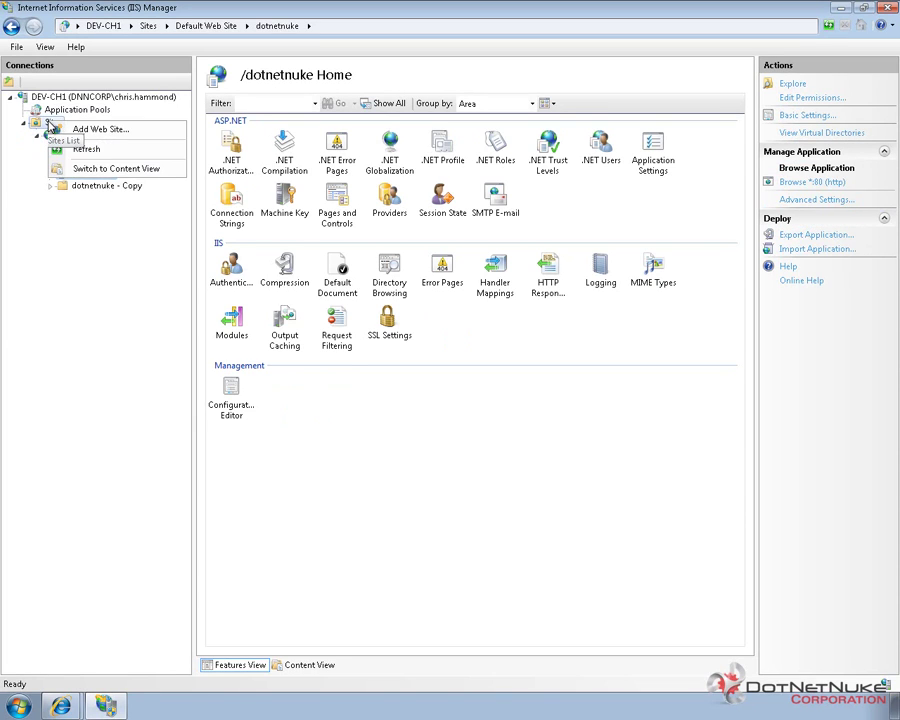
{"action": "left_click", "coordinate": [93, 130]}
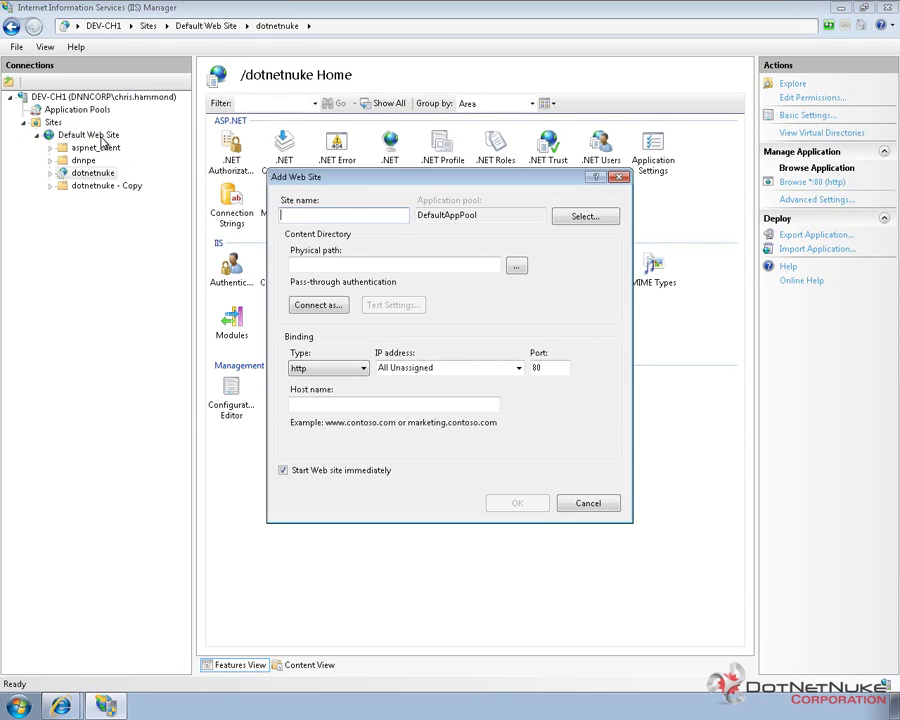
{"action": "type", "text": "www."}
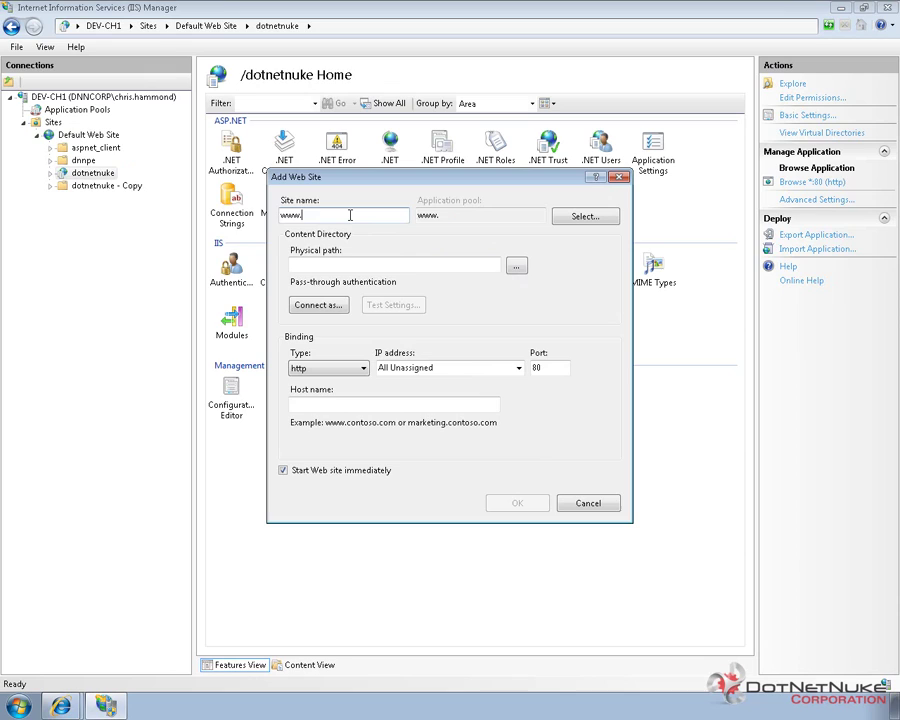
{"action": "type", "text": "dotnetnukedemo"}
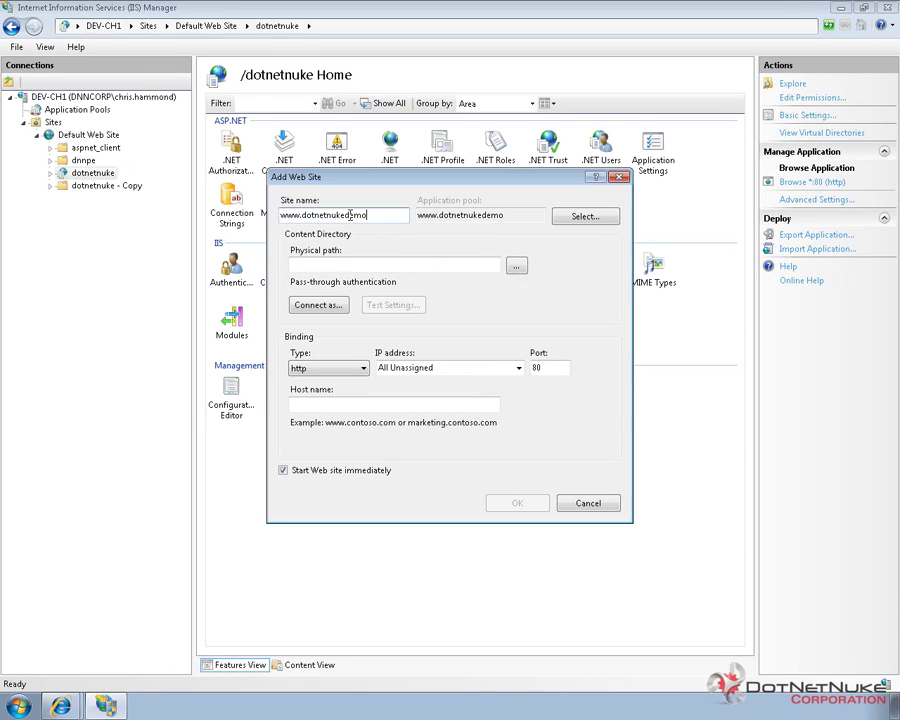
{"action": "type", "text": ".com"}
{"action": "double_click", "coordinate": [398, 214]}
{"action": "key", "text": "ctrl+c"}
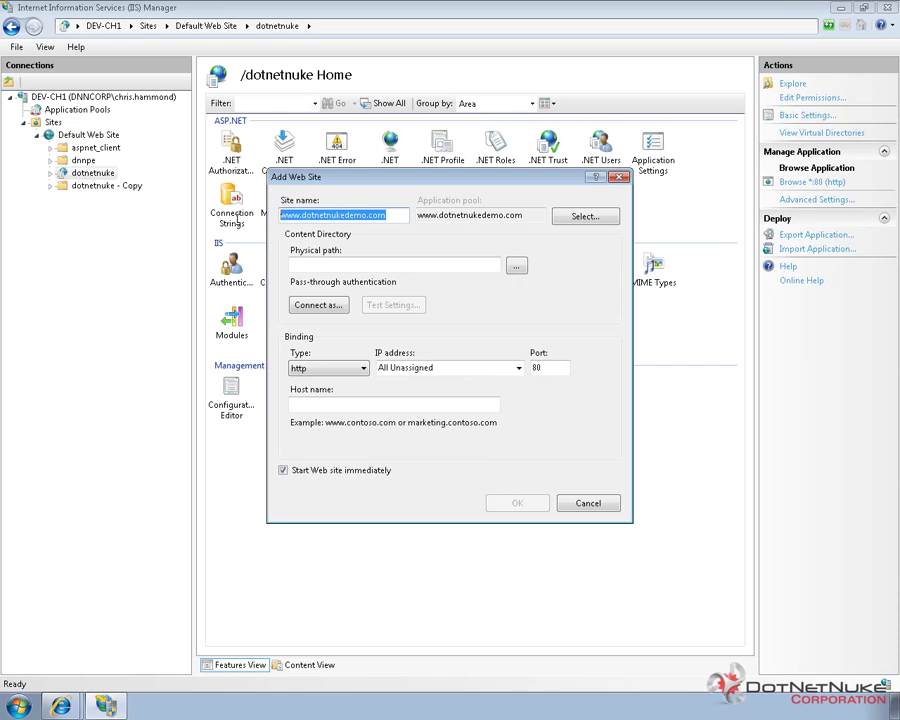
{"action": "left_click", "coordinate": [369, 265]}
{"action": "type", "text": "c:\\"}
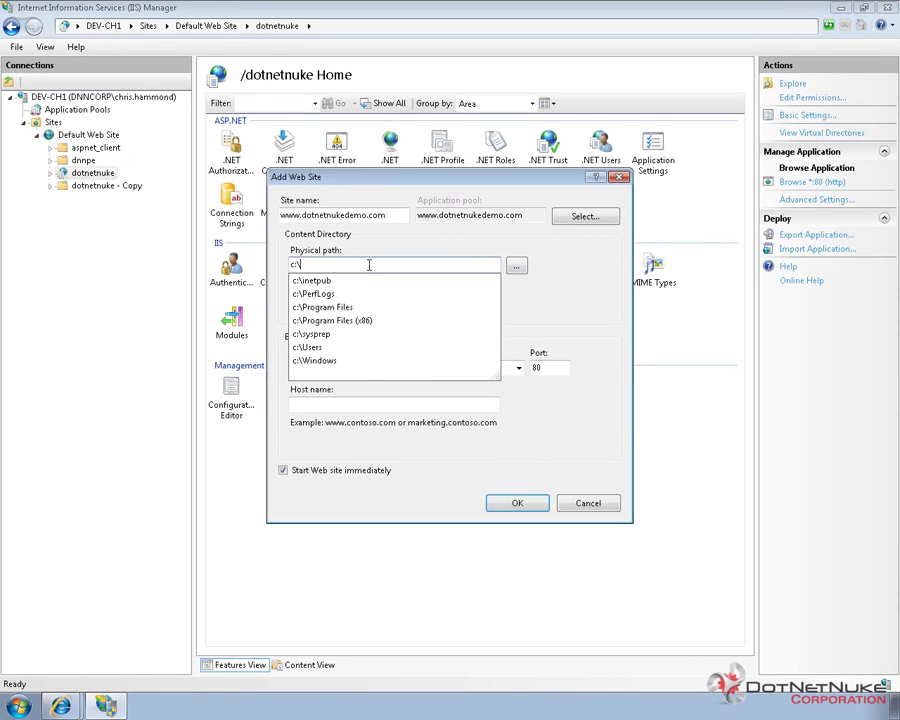
{"action": "type", "text": "inetpub\\w"}
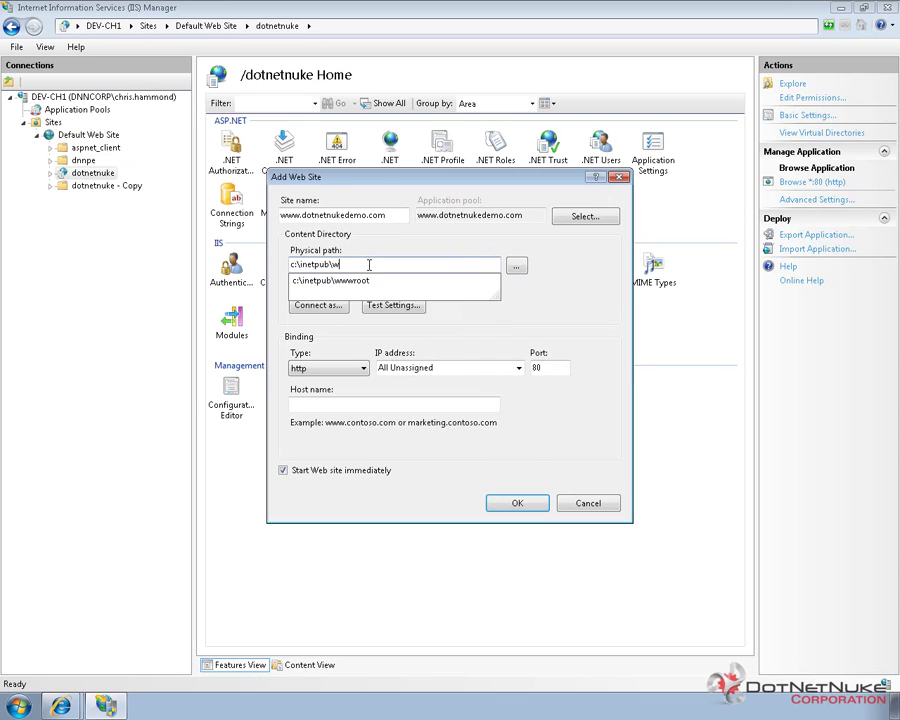
{"action": "key", "text": "Down"}
{"action": "type", "text": "\\do"}
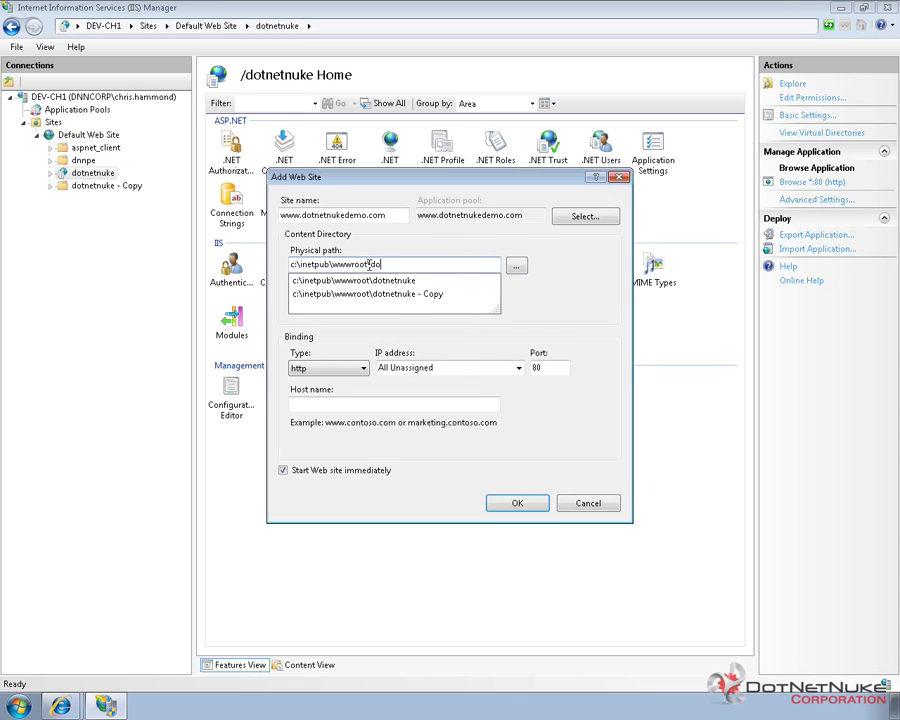
{"action": "key", "text": "Down"}
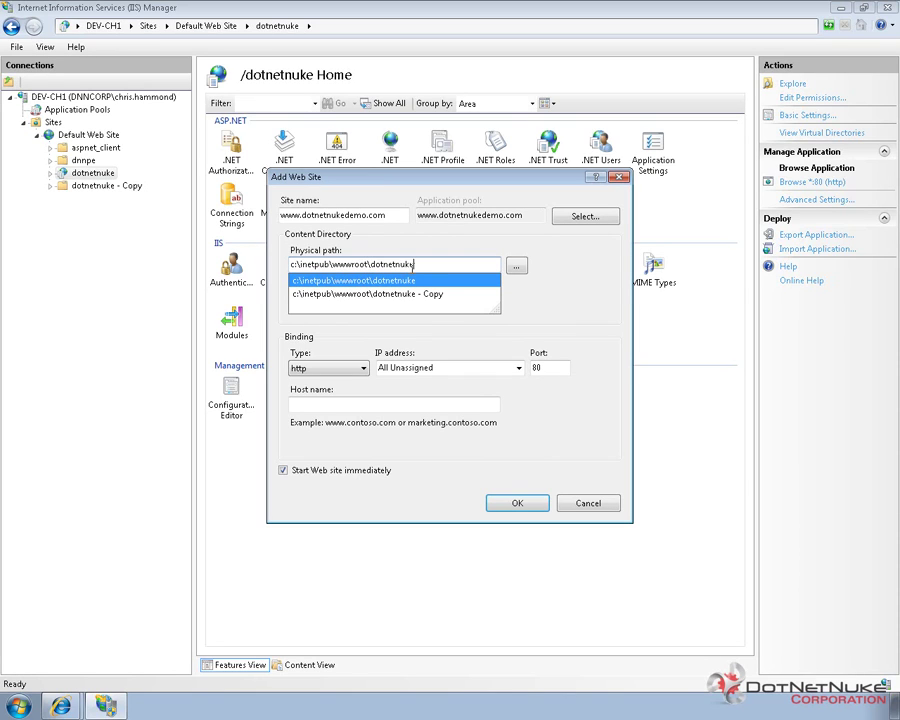
{"action": "type", "text": "\\"}
{"action": "key", "text": "Tab"}
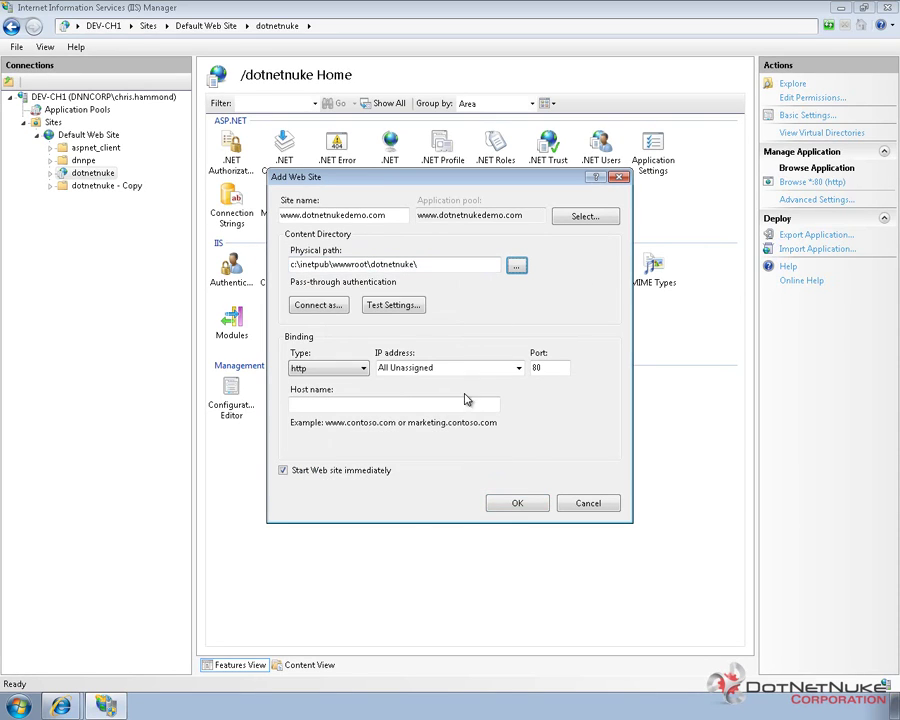
{"action": "left_click", "coordinate": [381, 404]}
{"action": "key", "text": "ctrl+v"}
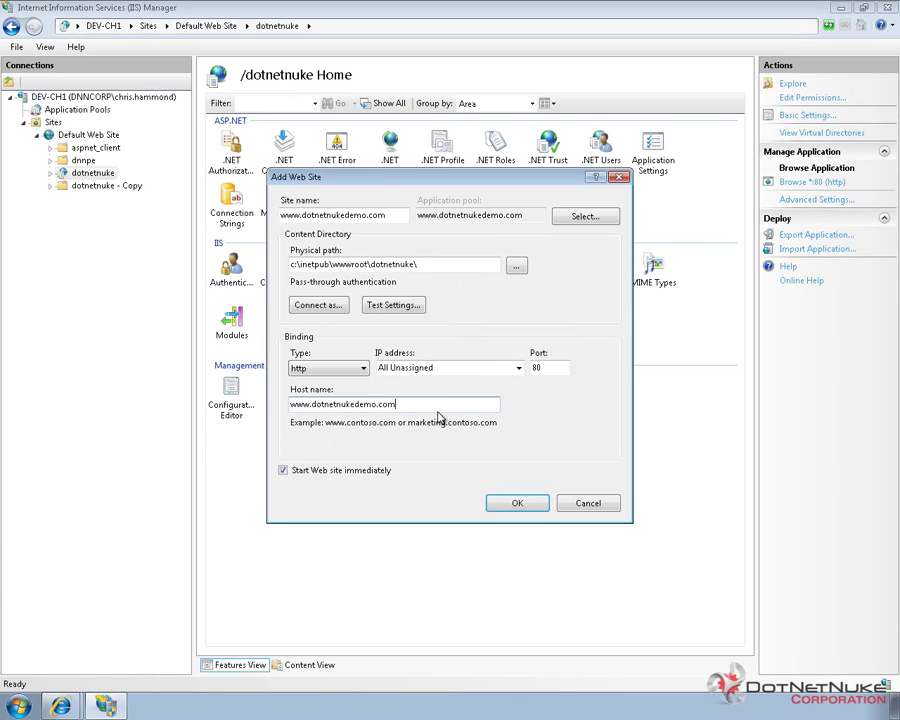
{"action": "left_click", "coordinate": [518, 504]}
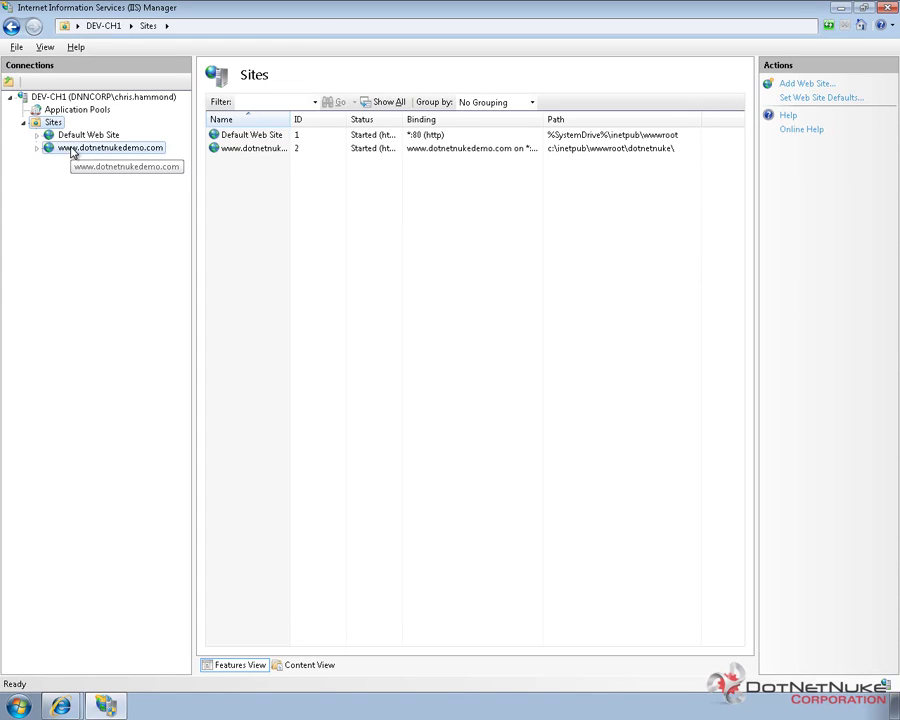
Check the new site in the Sites list, then show the Application Pools list.
{"action": "right_click", "coordinate": [72, 152]}
{"action": "key", "text": "Escape"}
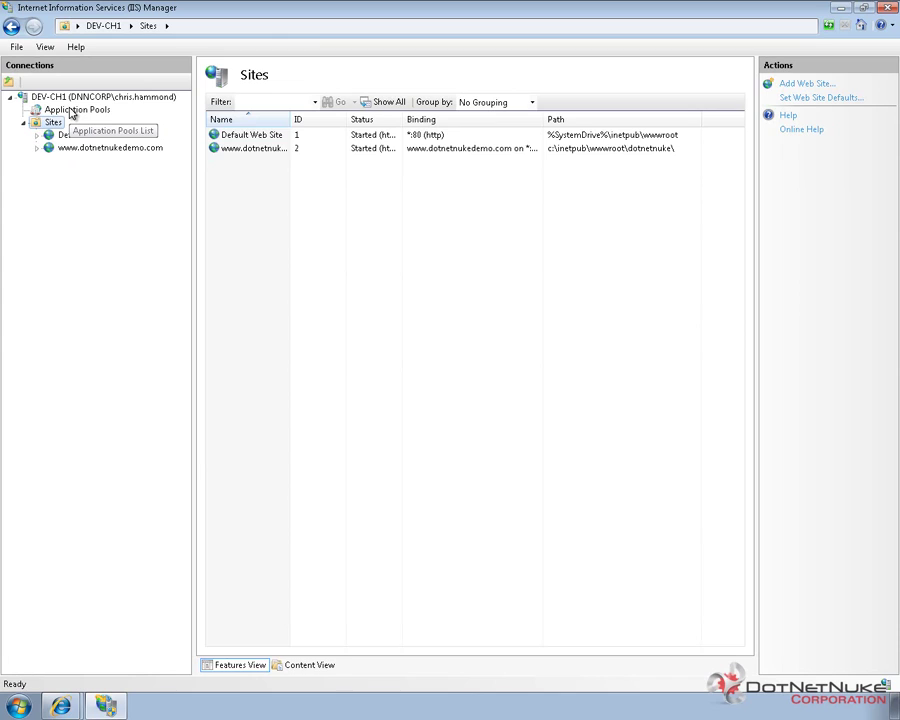
{"action": "left_click", "coordinate": [72, 111]}
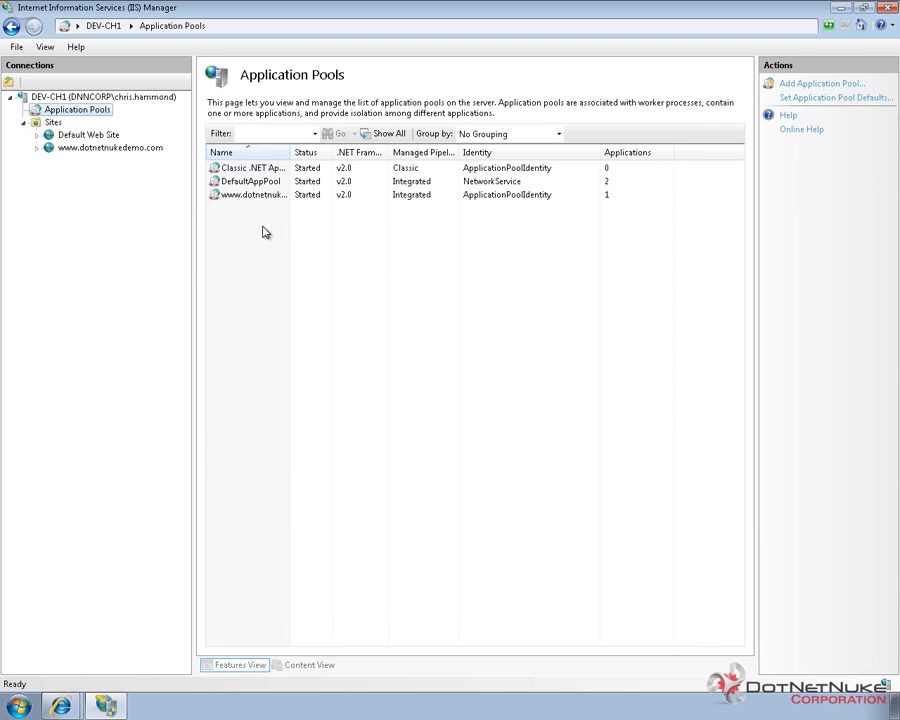
In the site's Advanced Settings, change its Application Pool to DefaultAppPool and save.
{"action": "right_click", "coordinate": [90, 149]}
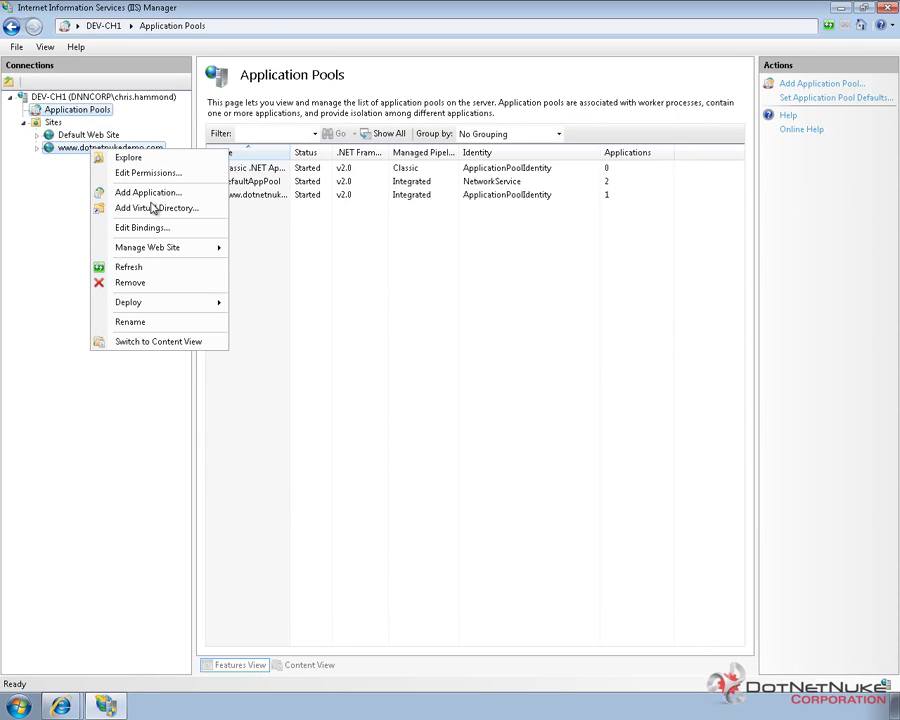
{"action": "mouse_move", "coordinate": [151, 248]}
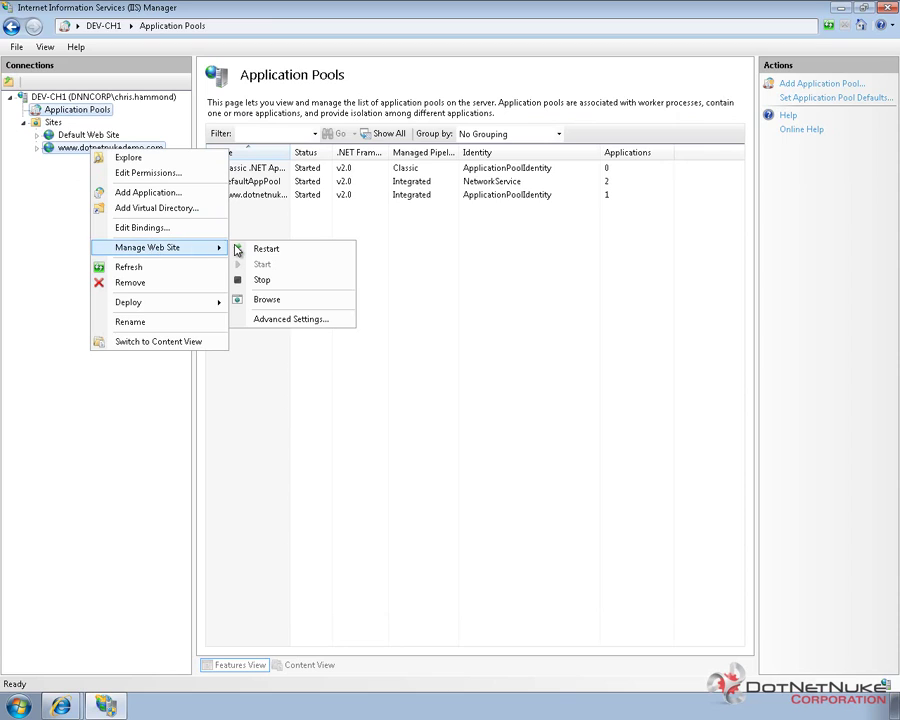
{"action": "left_click", "coordinate": [288, 320]}
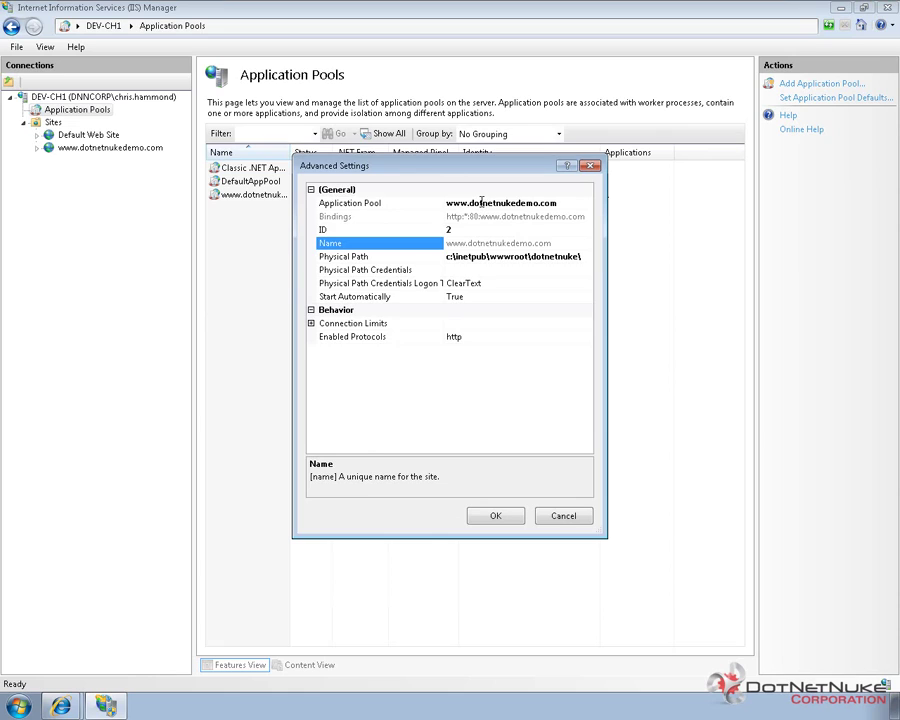
{"action": "left_click", "coordinate": [474, 204]}
{"action": "left_click", "coordinate": [587, 204]}
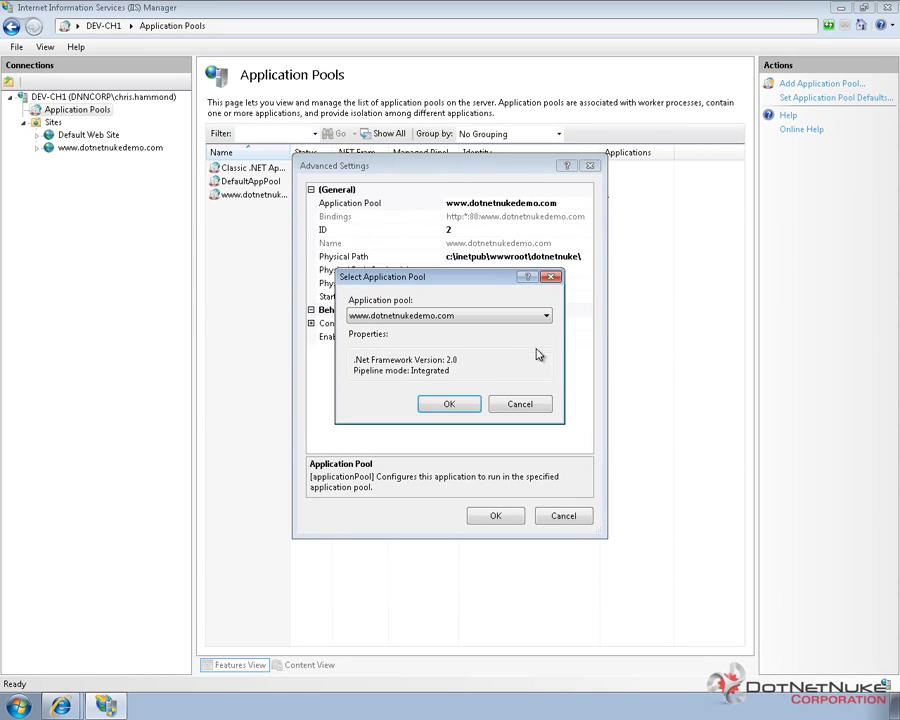
{"action": "left_click", "coordinate": [550, 317]}
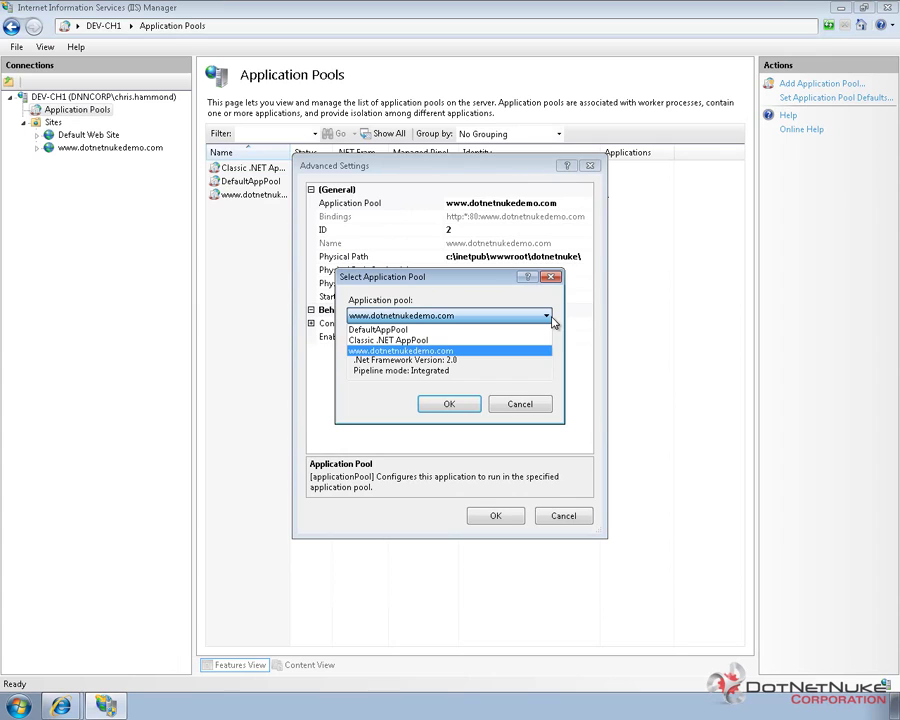
{"action": "left_click", "coordinate": [415, 331]}
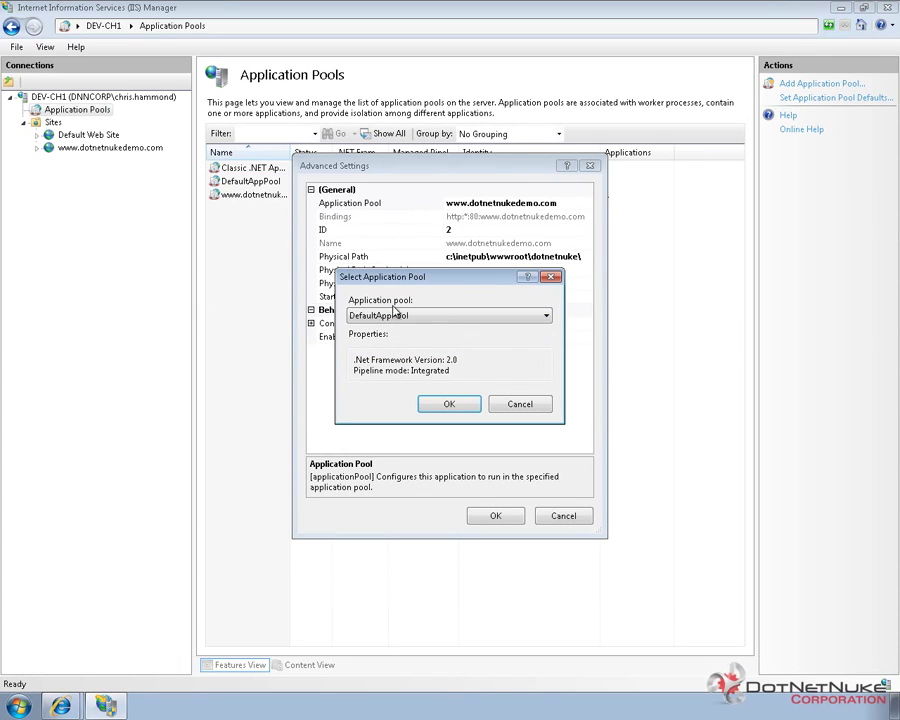
{"action": "left_click", "coordinate": [449, 405]}
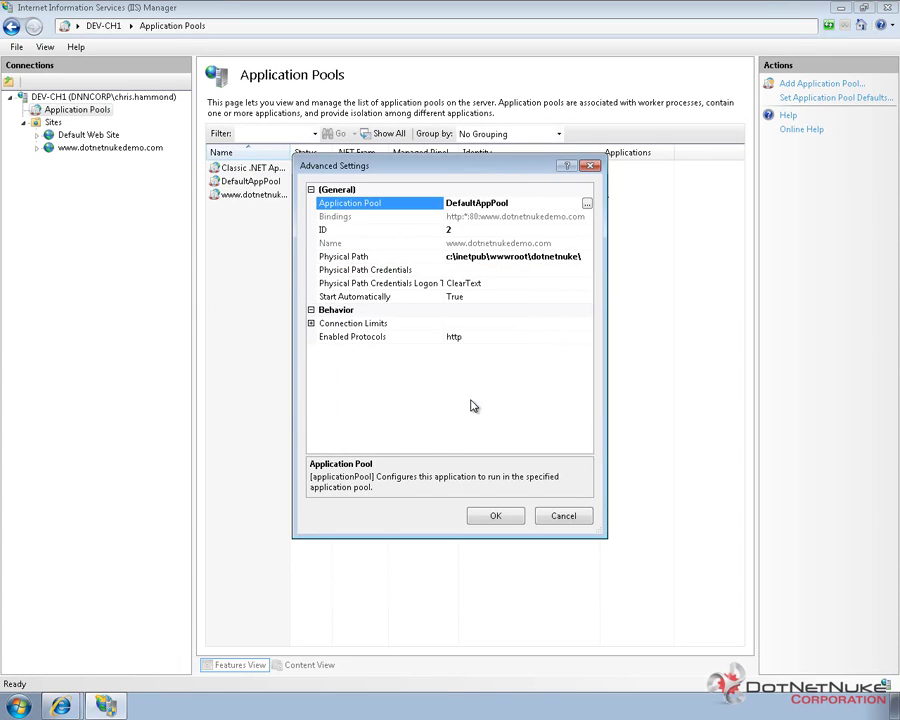
{"action": "left_click", "coordinate": [513, 517]}
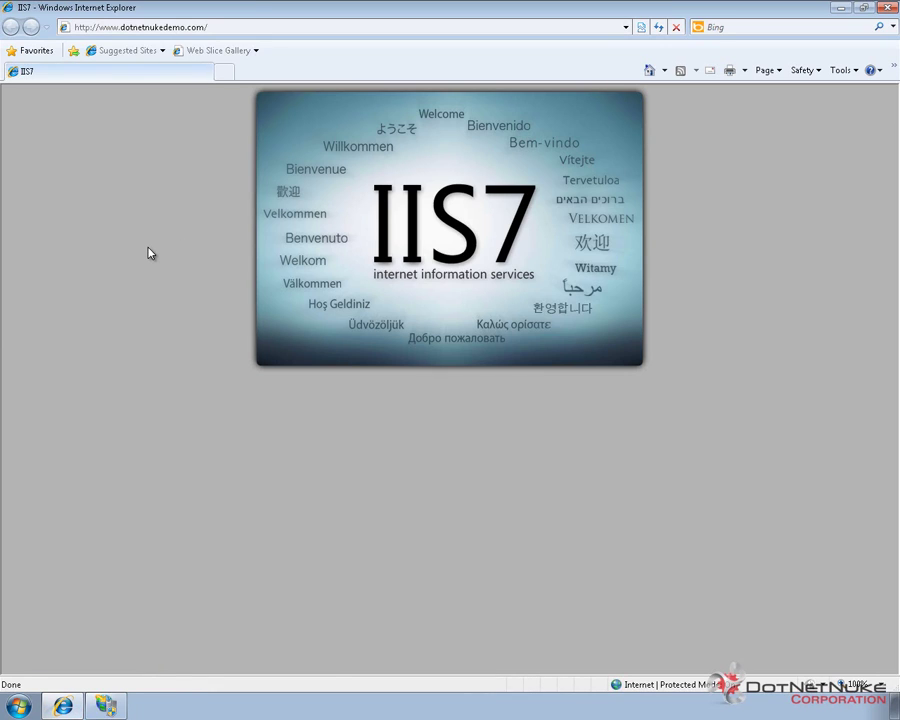
{"action": "key", "text": "F5"}
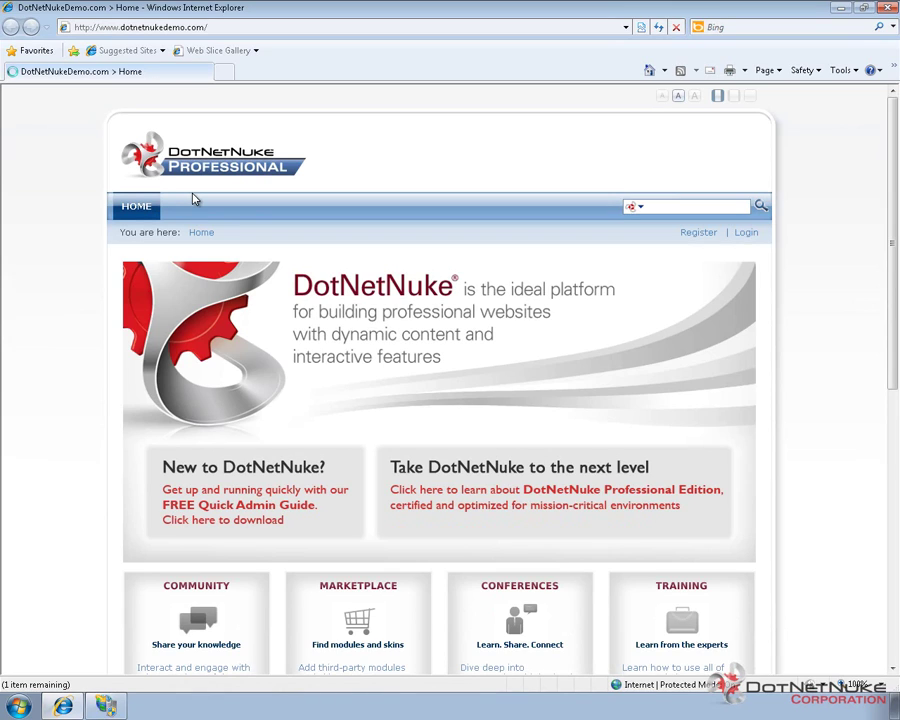
Open localhost/dotnetnuke in a new browser tab beside the DotNetNukeDemo.com portal.
{"action": "left_click", "coordinate": [226, 72]}
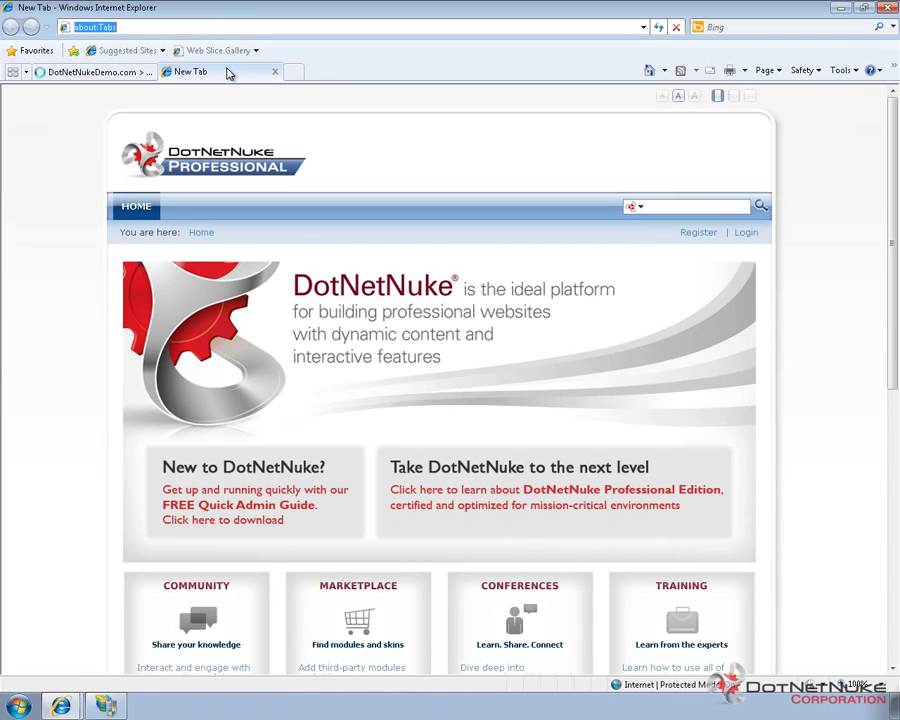
{"action": "type", "text": "localho"}
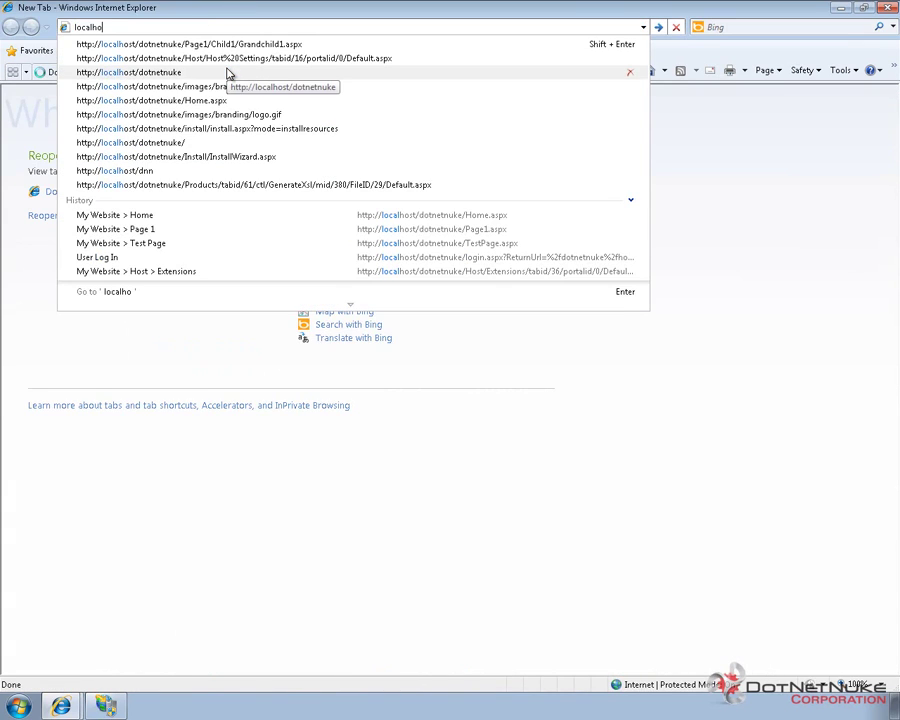
{"action": "type", "text": "st/dotnetnuke/"}
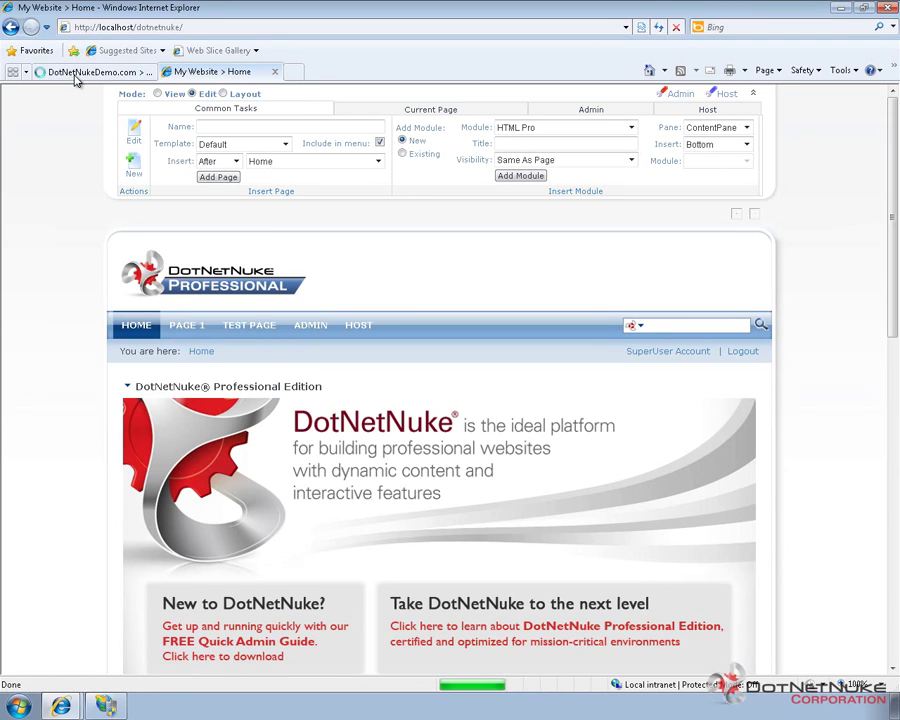
On the DotNetNukeDemo.com portal, log in as admin with the host password, getting 'Login Failed'.
{"action": "left_click", "coordinate": [75, 73]}
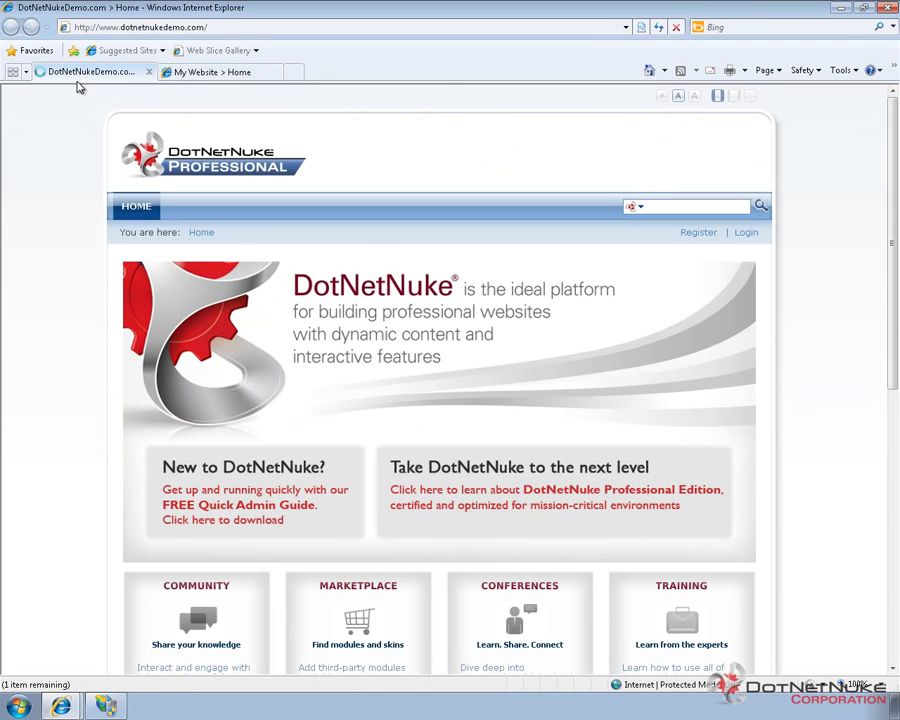
{"action": "left_click", "coordinate": [746, 233]}
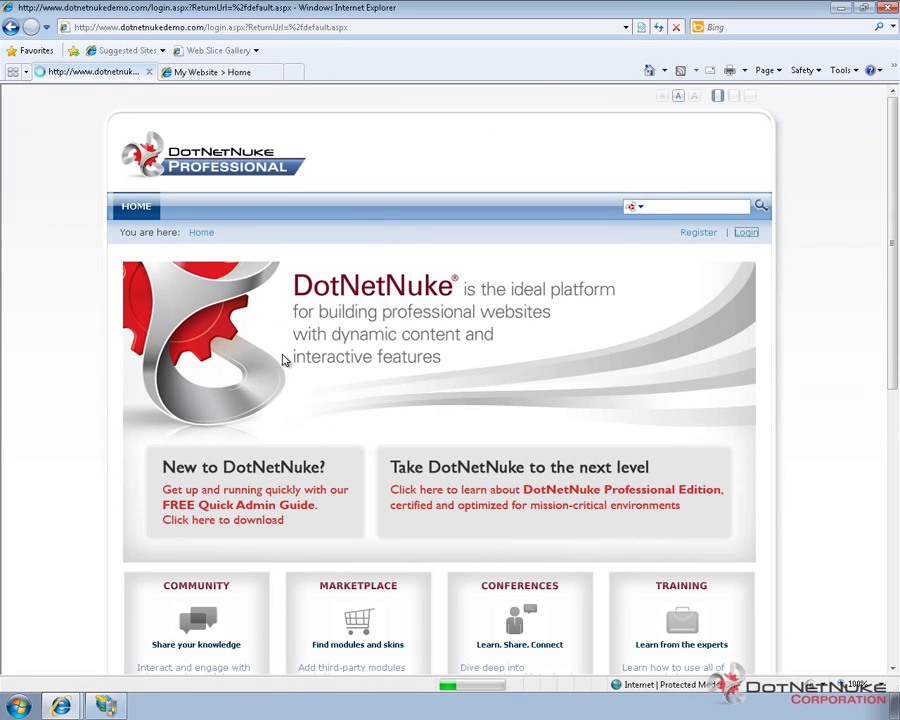
{"action": "left_click", "coordinate": [219, 314]}
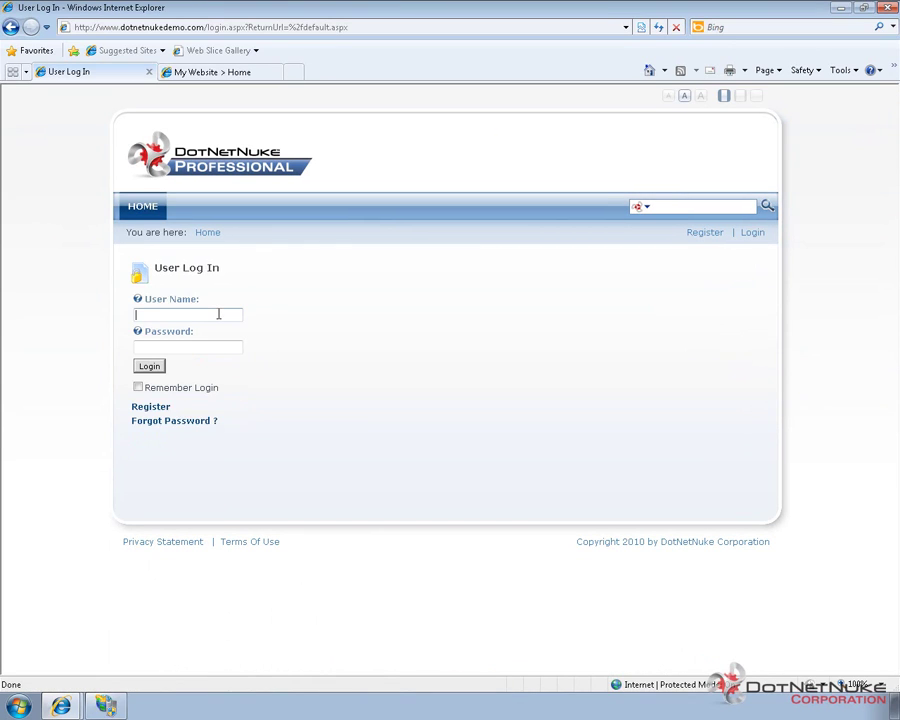
{"action": "type", "text": "admin"}
{"action": "key", "text": "Tab"}
{"action": "type", "text": "dnnhostdemo"}
{"action": "left_click", "coordinate": [147, 368]}
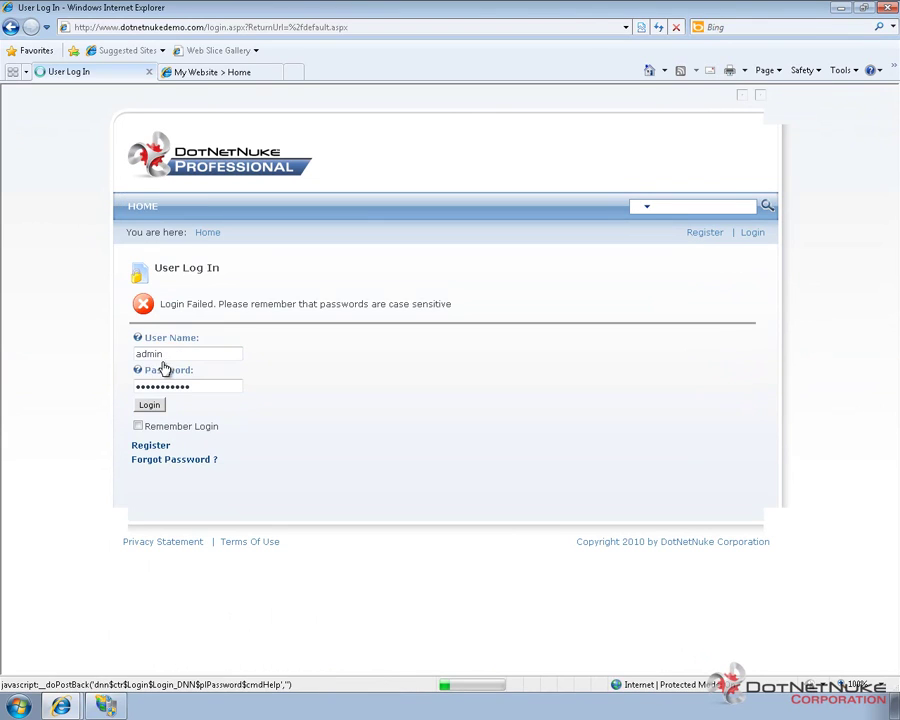
Correct the user name to admin2 and resubmit the portal login.
{"action": "left_click", "coordinate": [178, 351]}
{"action": "type", "text": "2"}
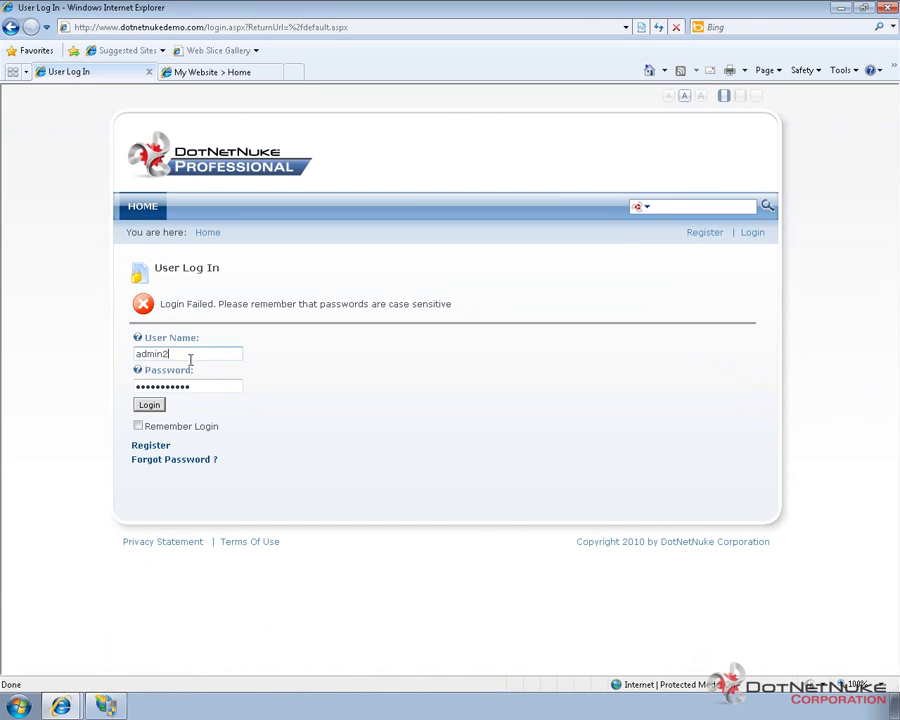
{"action": "left_click_drag", "start_coordinate": [185, 352], "coordinate": [120, 352]}
{"action": "left_click", "coordinate": [128, 366]}
{"action": "left_click", "coordinate": [150, 405]}
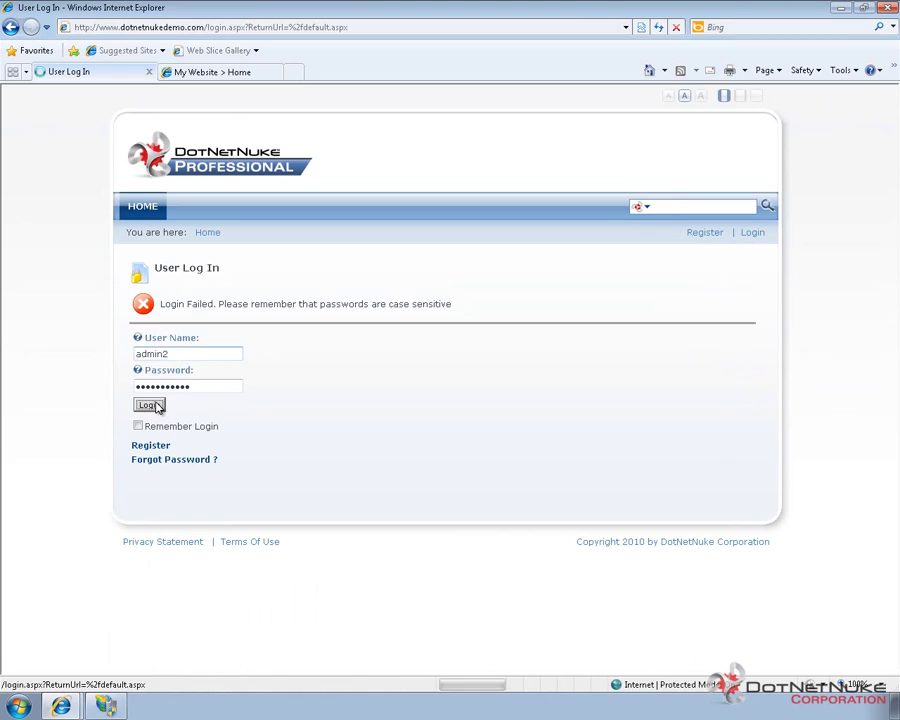